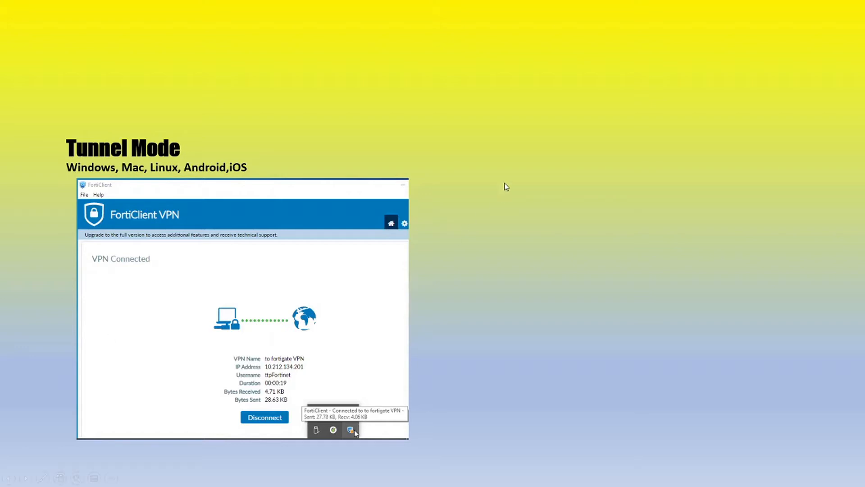
left_click(506, 186)
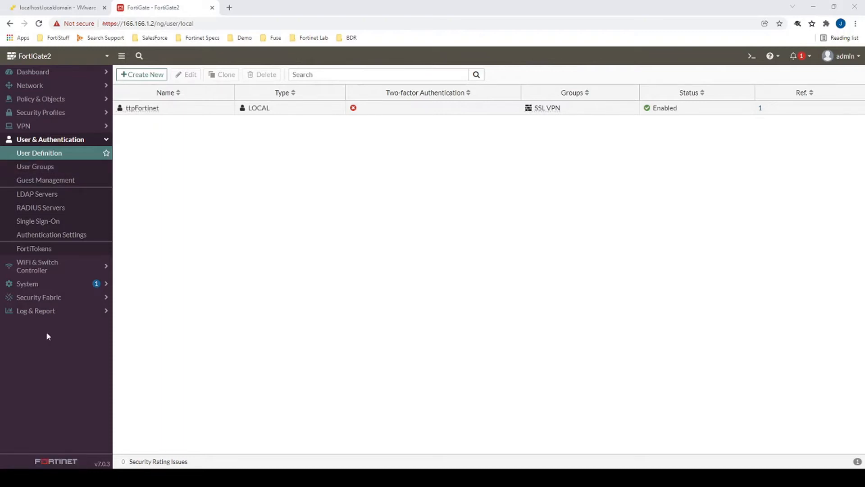
- Open the SSL-VPN settings and set wan1 as the interface to listen on
left_click(50, 128)
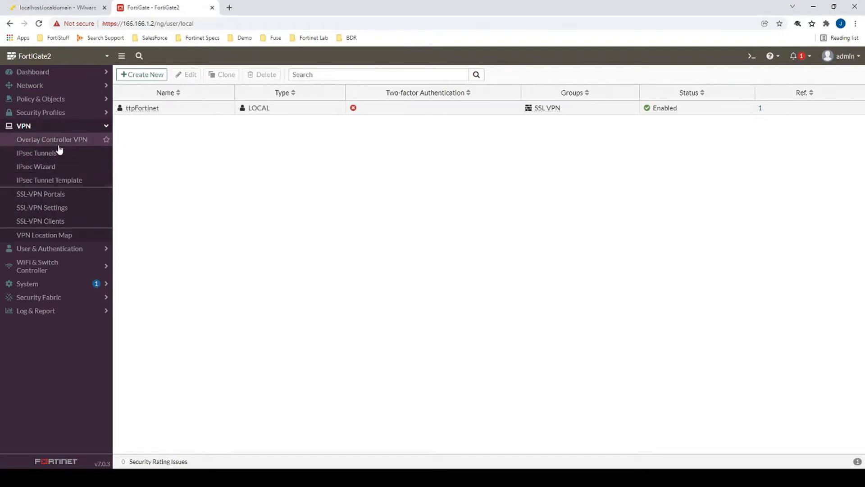
left_click(55, 208)
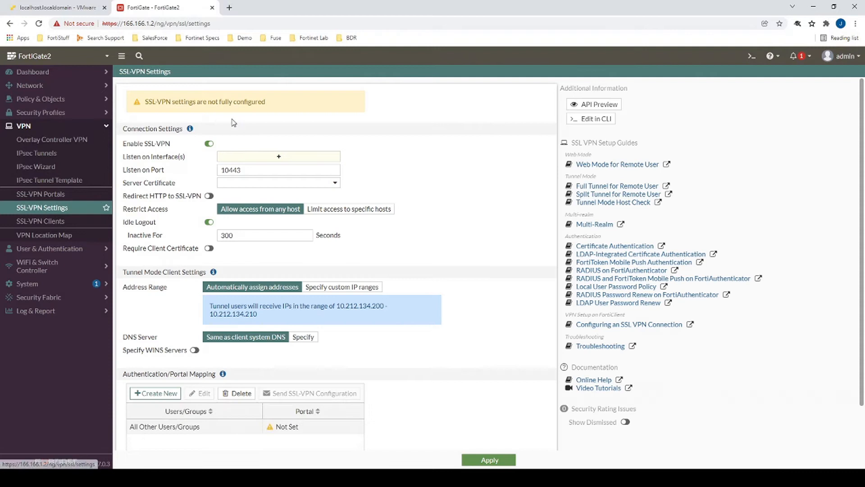
left_click(244, 158)
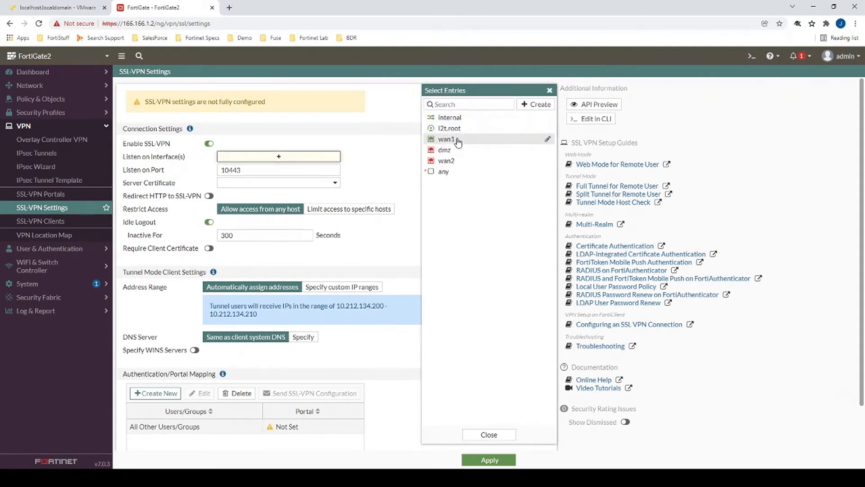
left_click(448, 138)
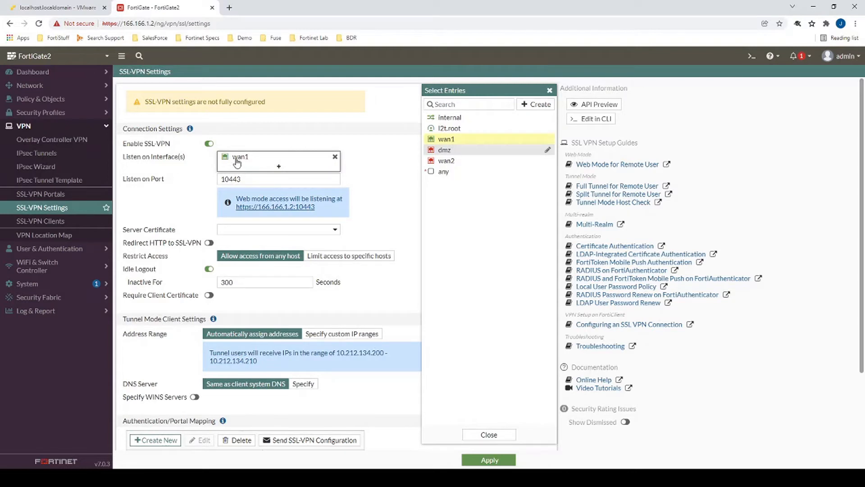
mouse_move(237, 162)
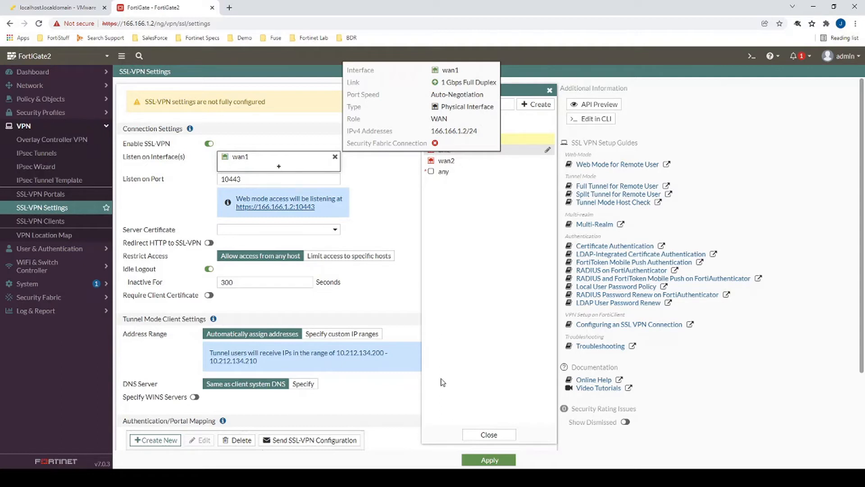
left_click(489, 434)
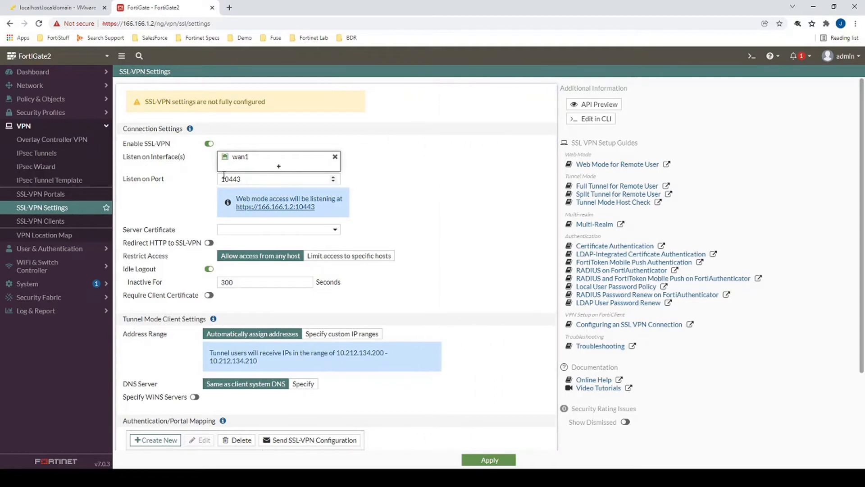
- Try 443 as the SSL-VPN listening port and restore it to 10443
left_click_drag(241, 179, 207, 180)
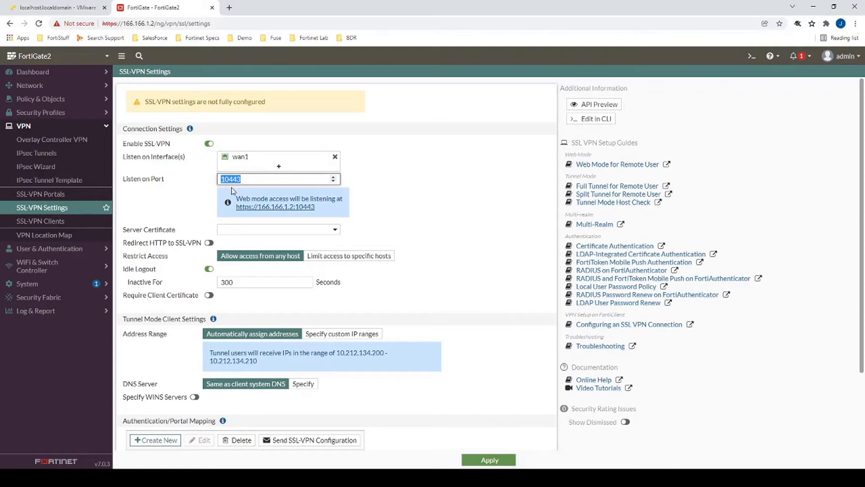
type("443")
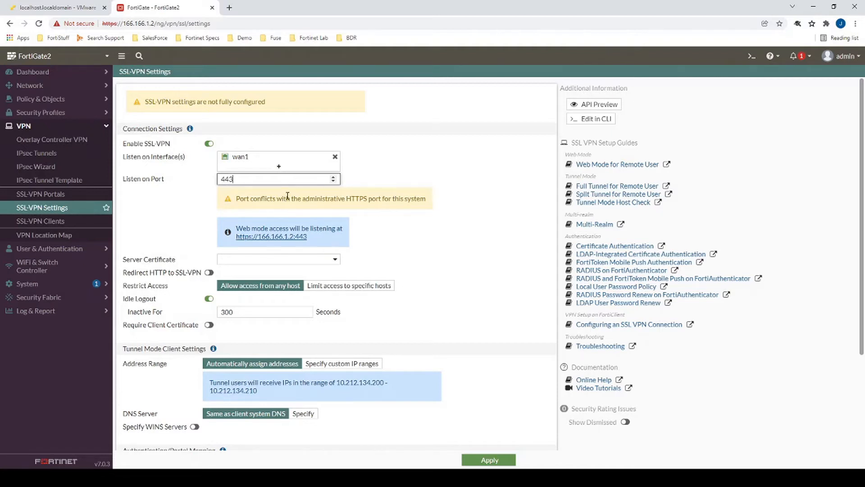
key("BackSpace")
key("BackSpace")
key("BackSpace")
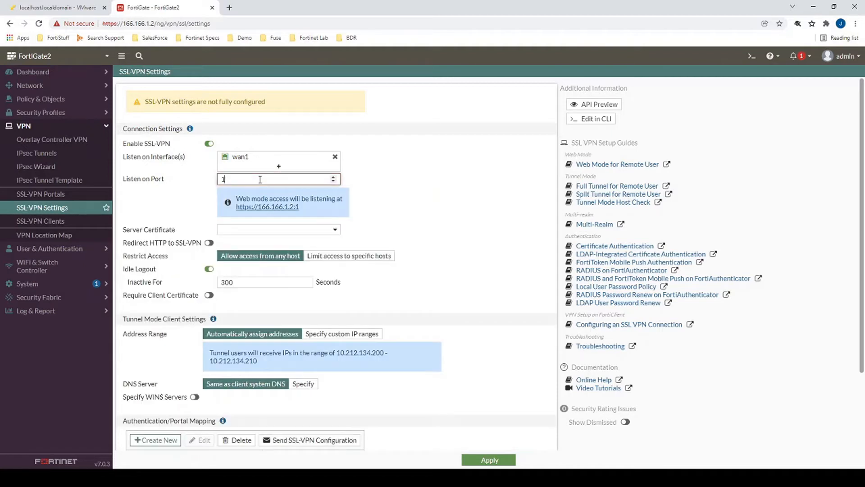
type("10443")
- Set the SSL-VPN server certificate to Fortinet_Factory
left_click(272, 229)
left_click(259, 251)
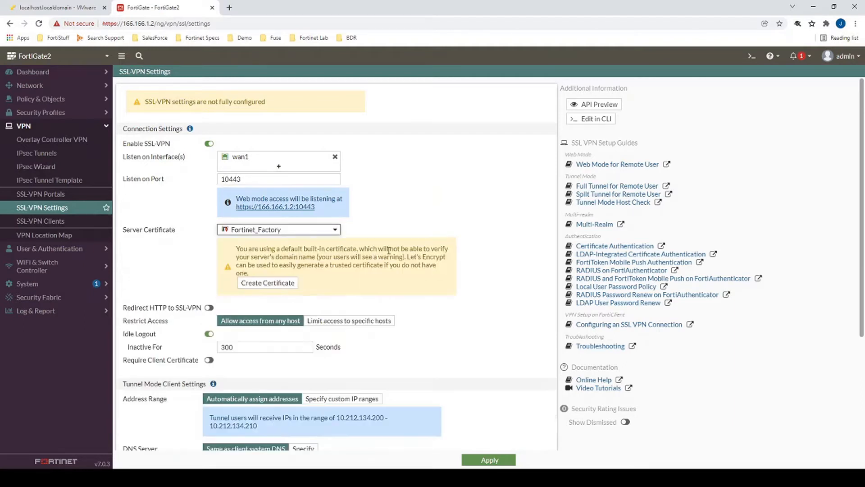
- Create an authentication/portal mapping that assigns the SSL VPN user group to the full-access portal
scroll(426, 264, "down", 2)
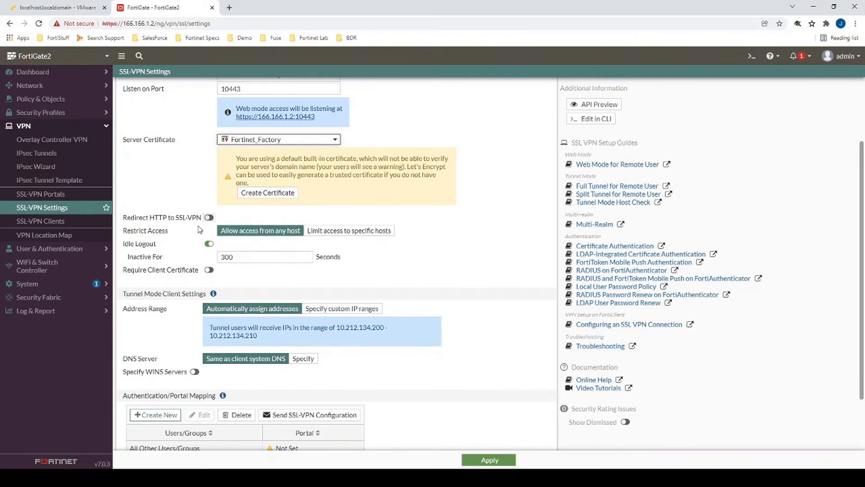
scroll(209, 217, "down", 2)
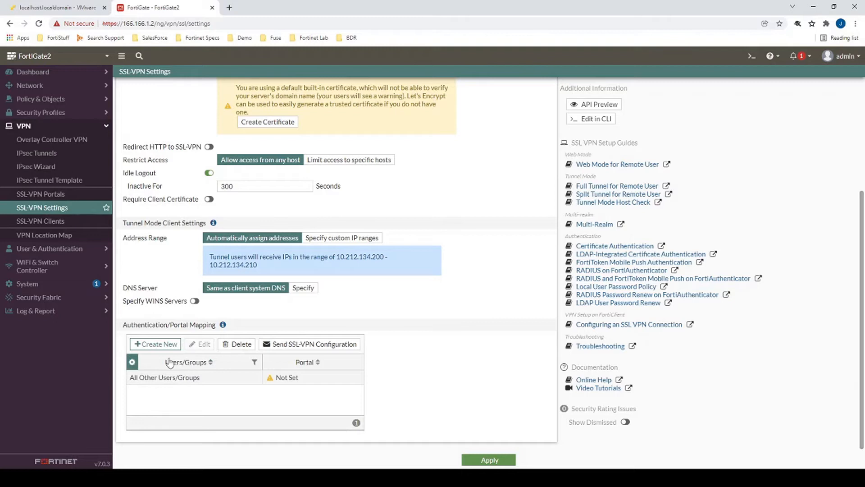
left_click(150, 343)
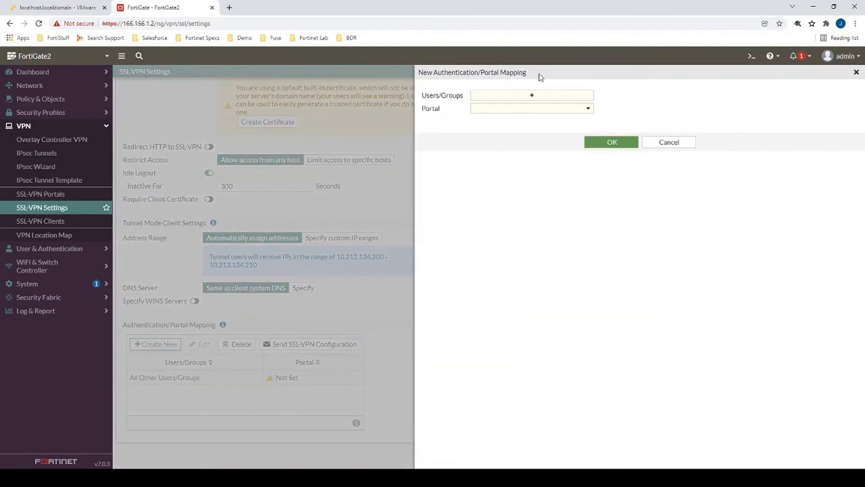
left_click(513, 96)
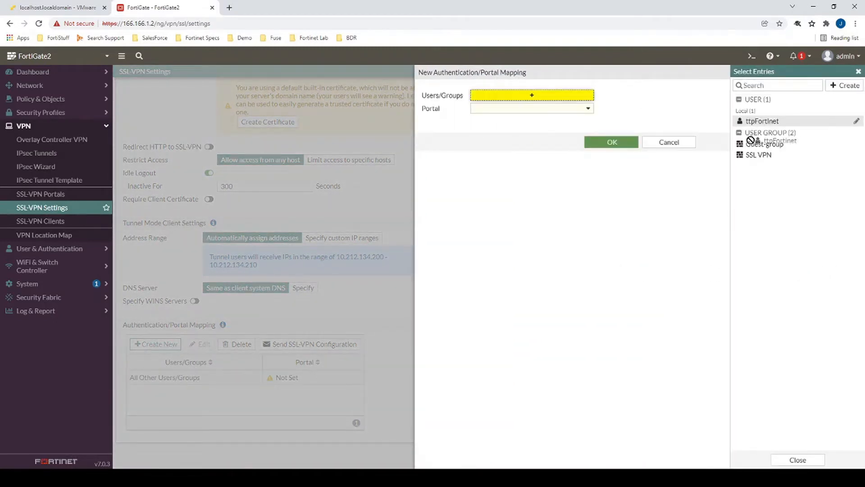
left_click(758, 155)
left_click(536, 118)
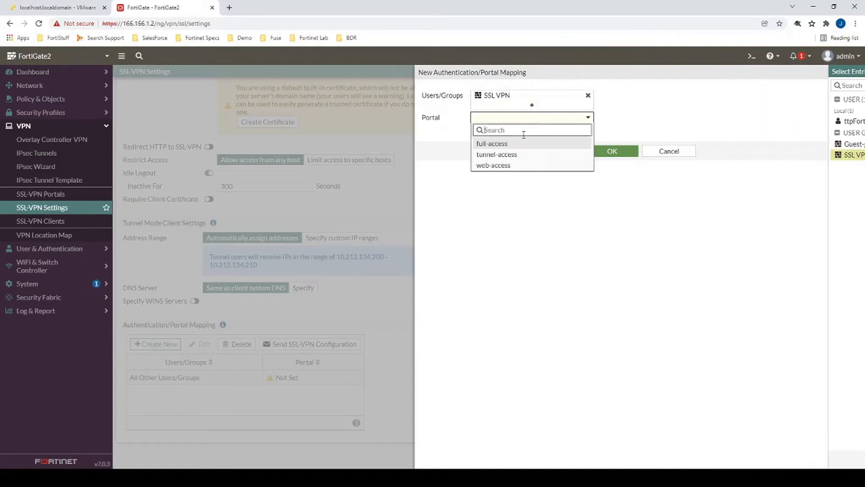
left_click(572, 141)
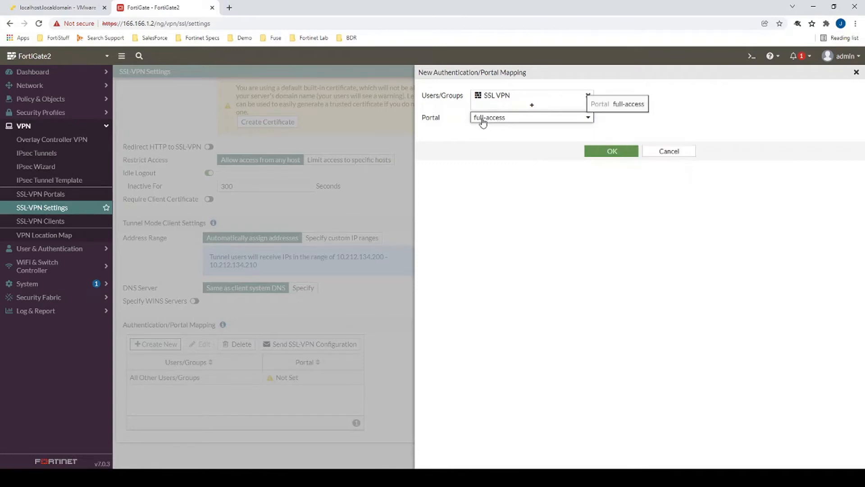
left_click(596, 153)
- Map All Other Users/Groups to the web-access portal and apply the SSL-VPN settings
double_click(213, 392)
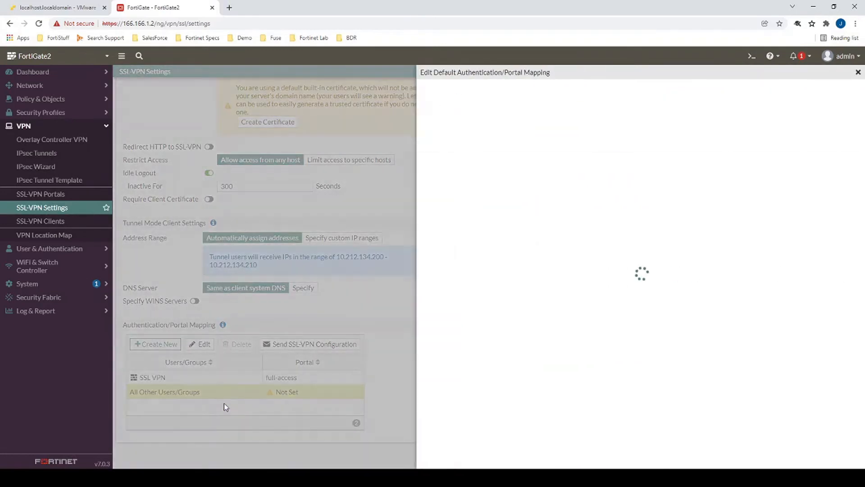
left_click(493, 110)
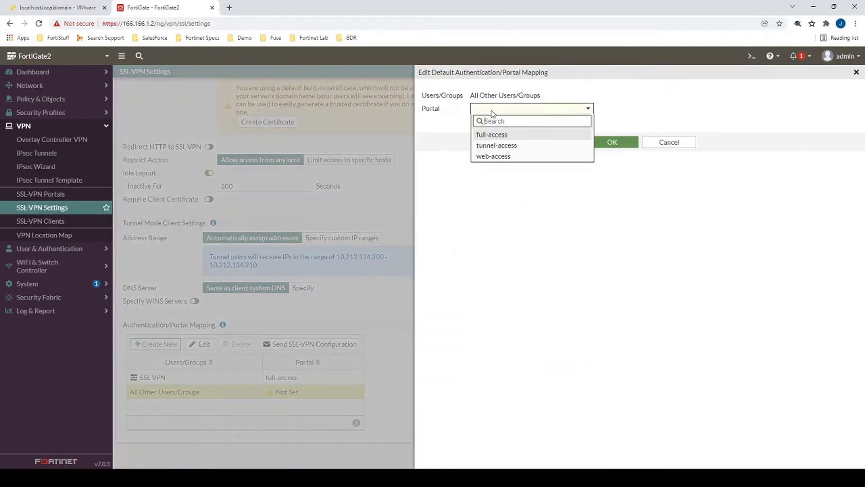
left_click(495, 156)
left_click(600, 143)
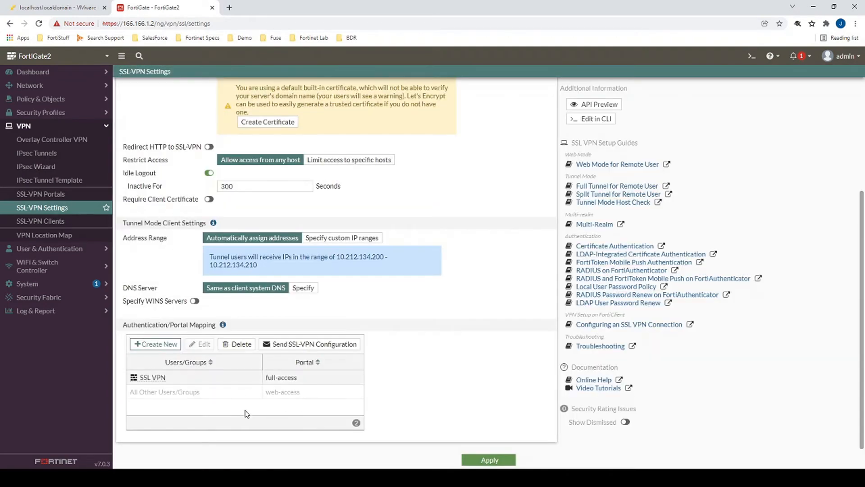
left_click(160, 380)
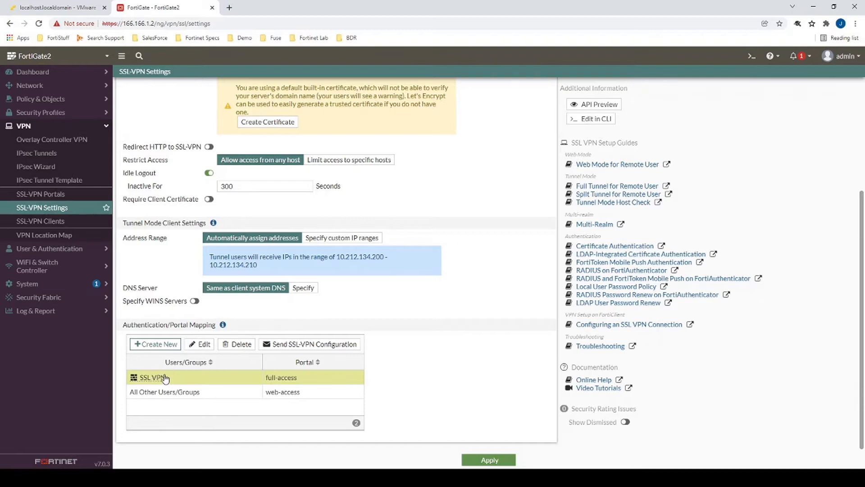
left_click(150, 396)
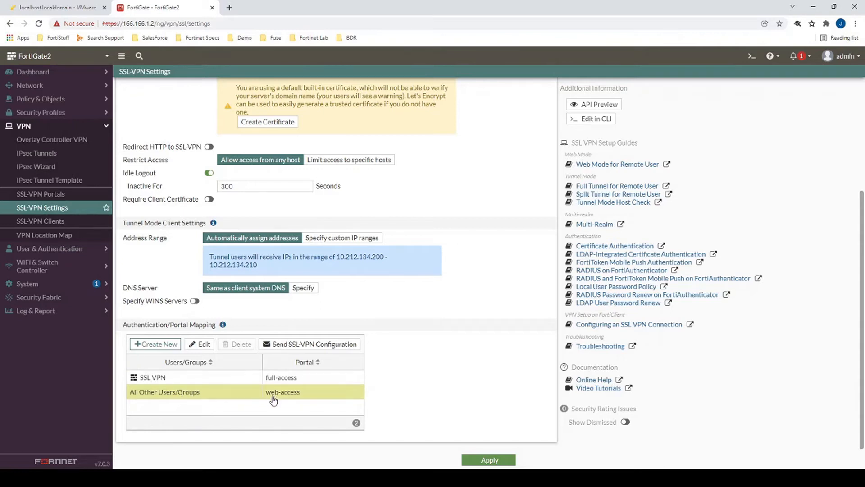
left_click(489, 460)
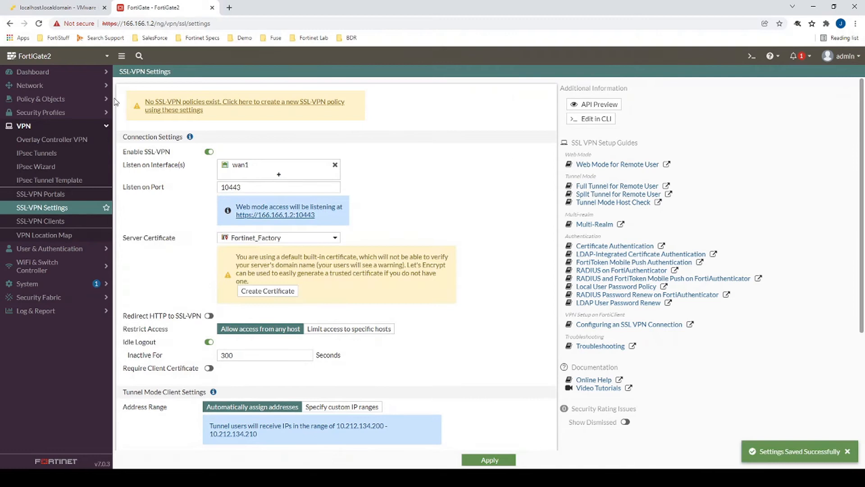
- Start a new firewall policy named SSL VPN, with SSL-VPN tunnel interface (ssl.root) as incoming and internal as outgoing interface
left_click(43, 98)
left_click(46, 110)
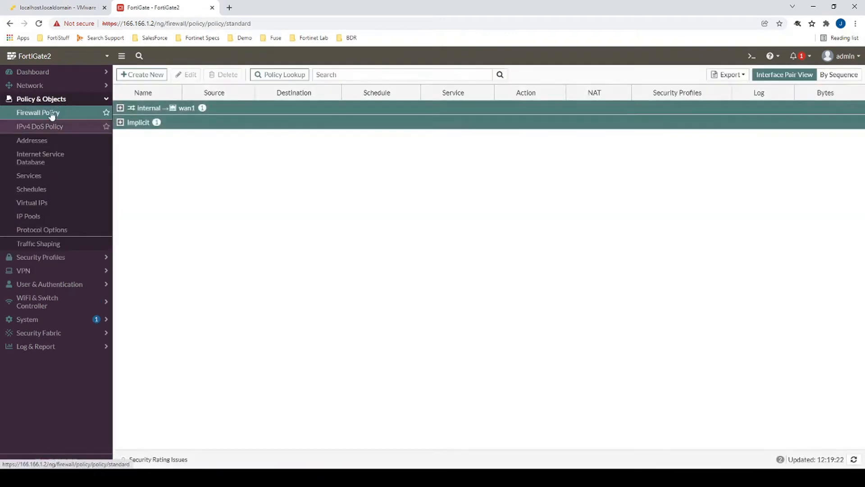
left_click(146, 76)
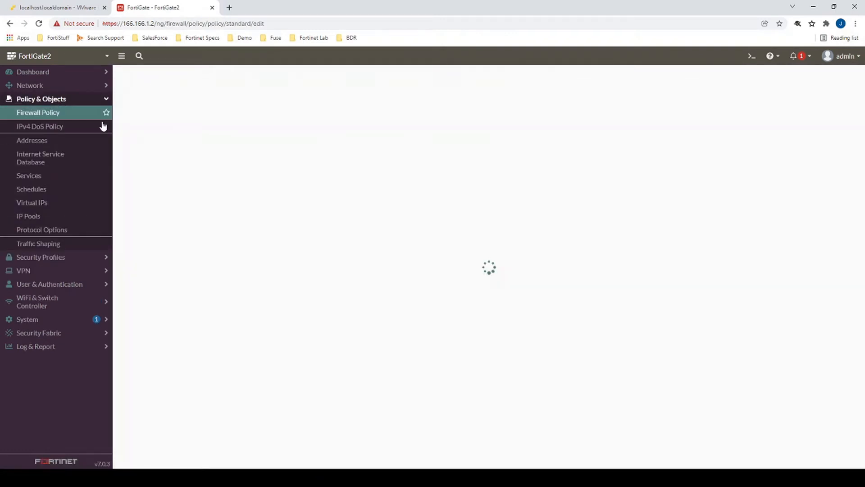
left_click(191, 113)
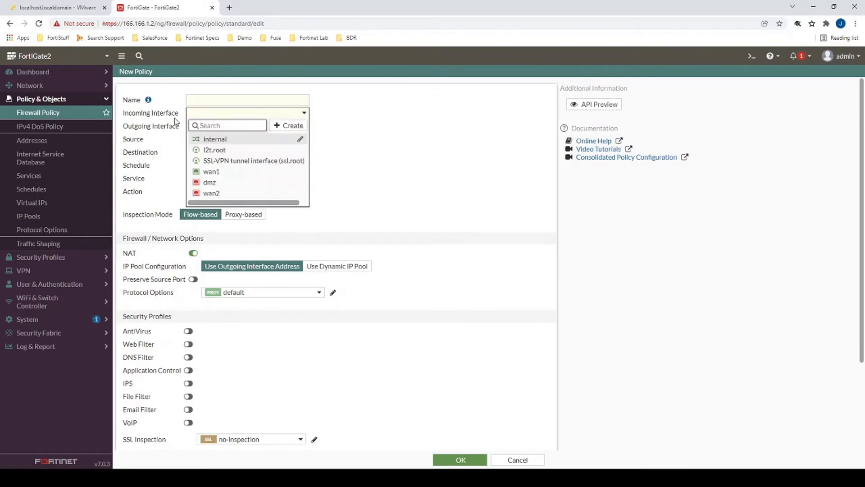
left_click(228, 161)
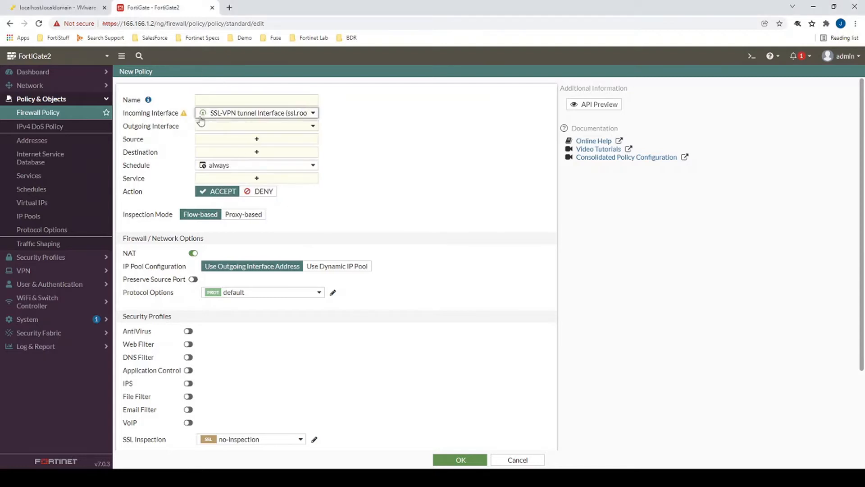
left_click(203, 125)
left_click(241, 156)
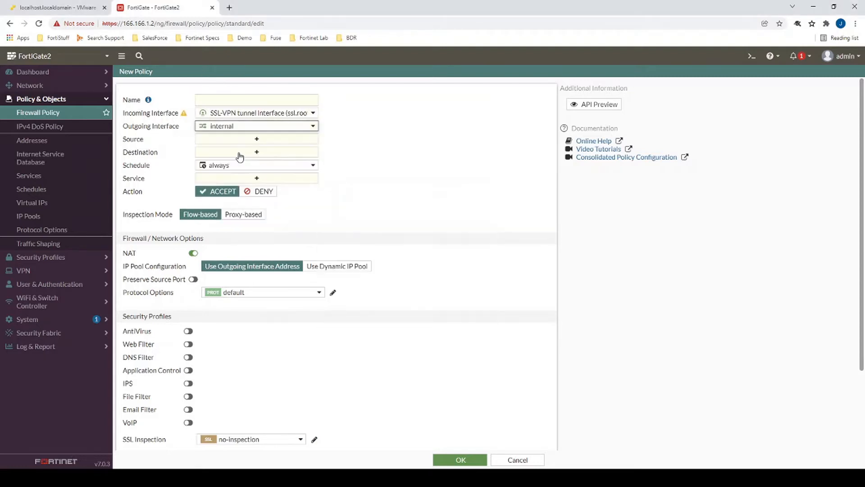
left_click(249, 104)
type("SSL VPN")
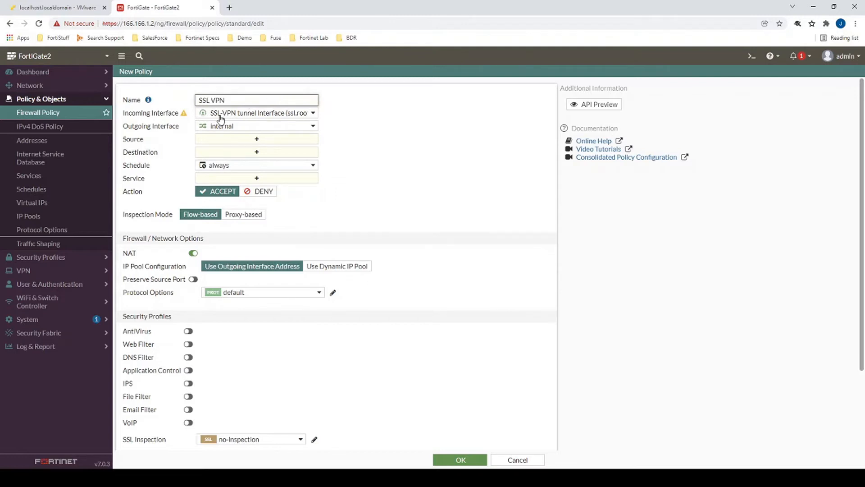
mouse_move(214, 115)
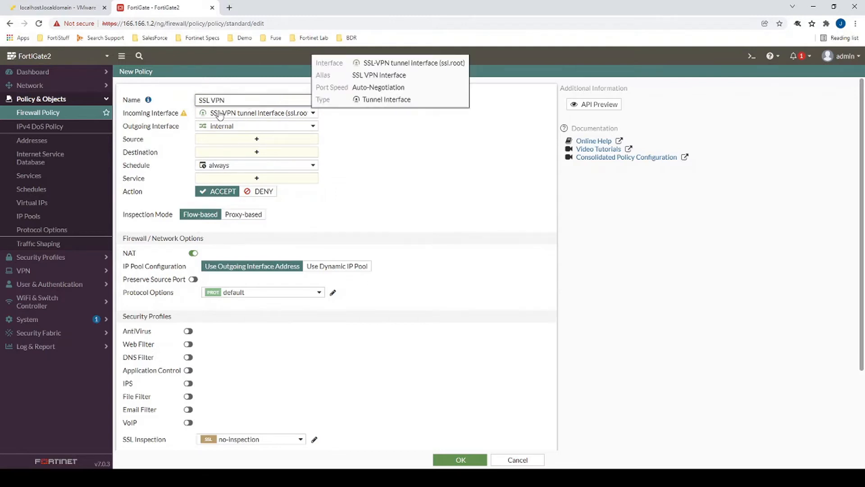
- Set the policy's source to the address all and the user group SSL VPN
left_click(225, 140)
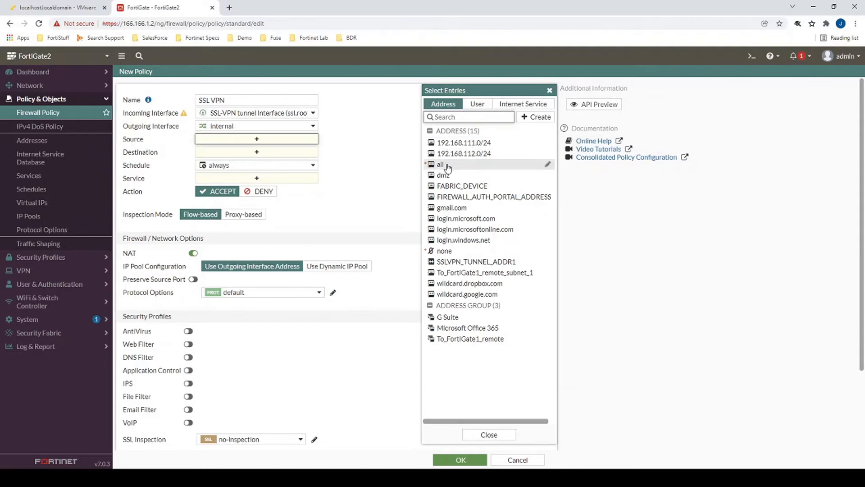
left_click(459, 164)
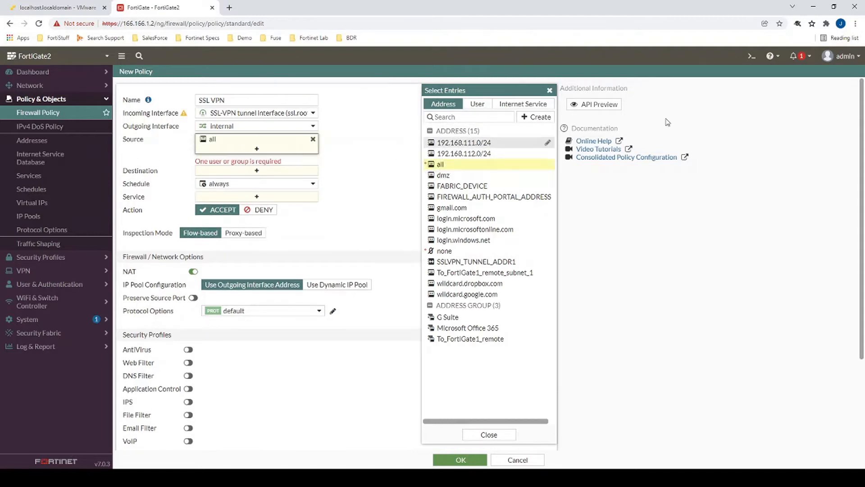
left_click(477, 104)
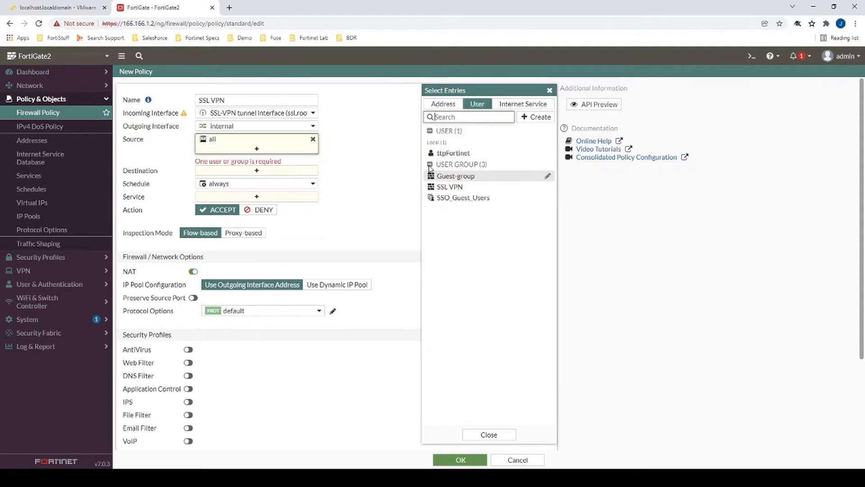
left_click(448, 186)
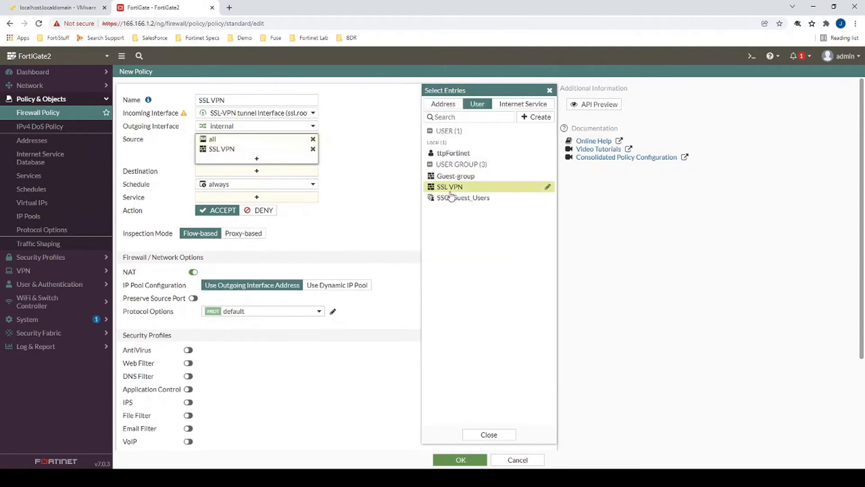
- Set the policy's destination to 192.168.112.0/24 and check it against the internal interface's IPv4 address
left_click(234, 171)
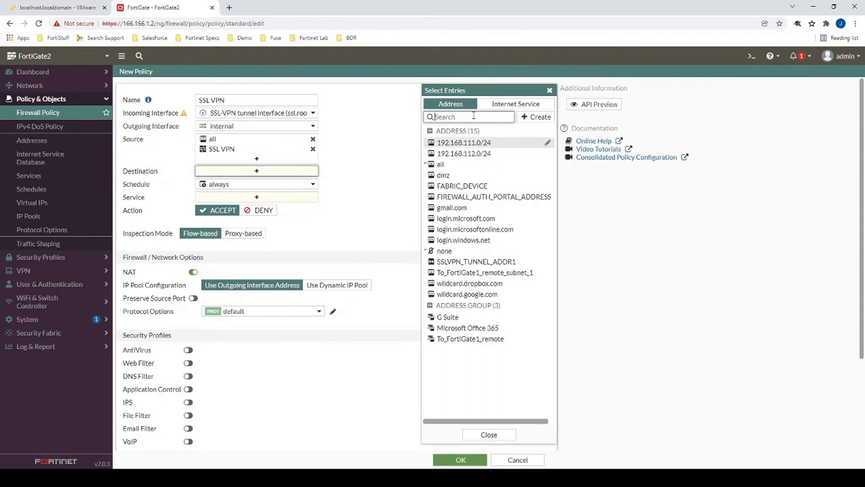
left_click(463, 153)
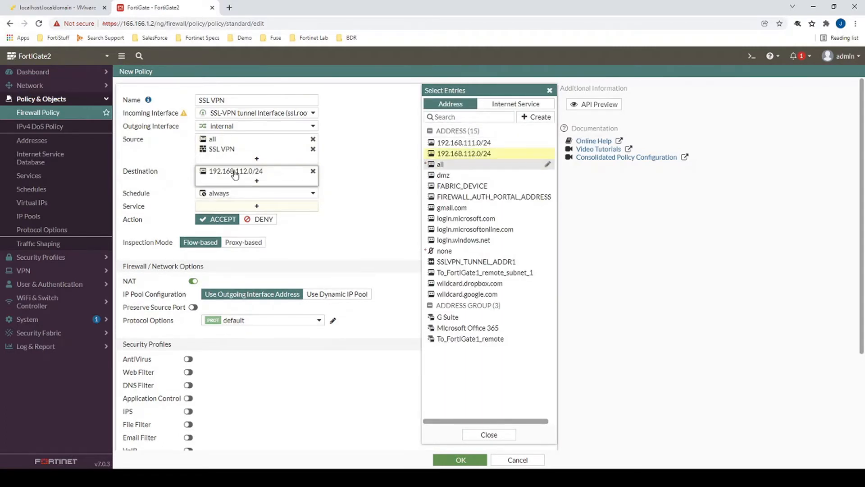
mouse_move(234, 175)
mouse_move(230, 128)
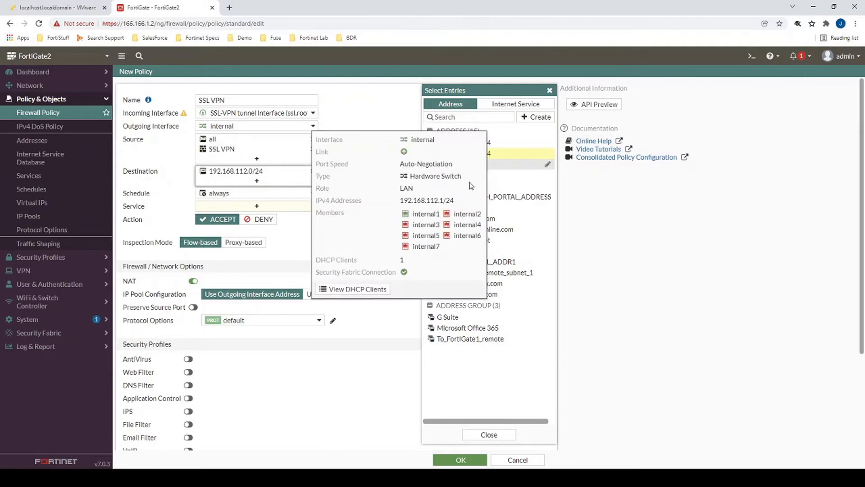
left_click_drag(399, 201, 450, 201)
- Set the policy's service to ALL, disable NAT and save the policy
left_click(278, 206)
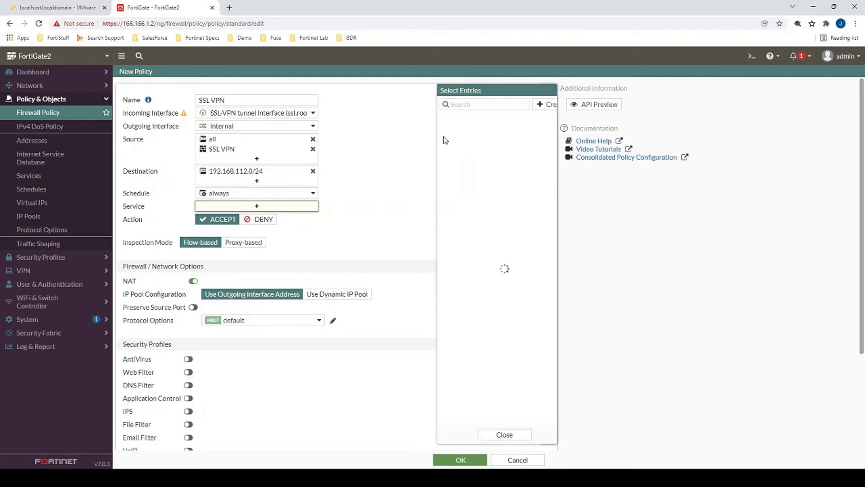
left_click(442, 140)
left_click(196, 289)
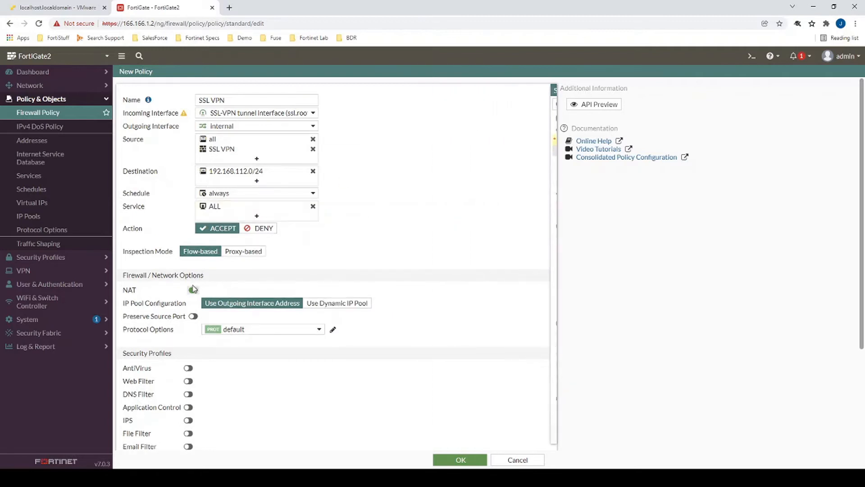
left_click(194, 289)
scroll(419, 345, "down", 3)
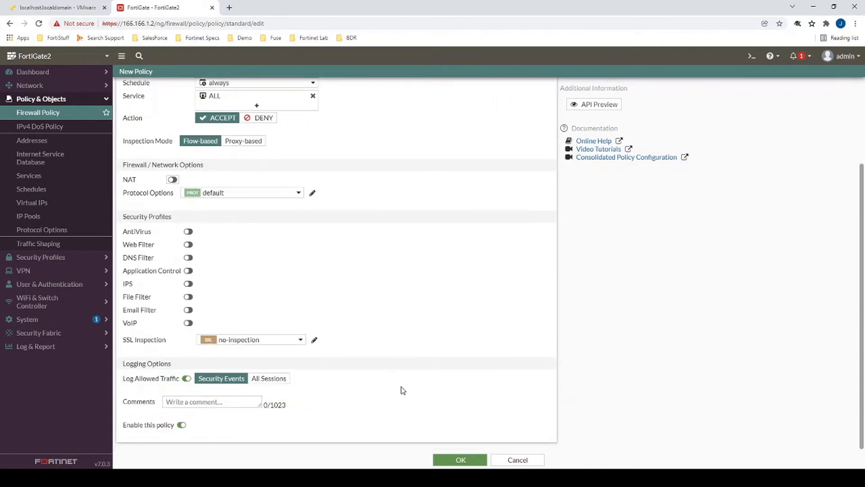
left_click(459, 459)
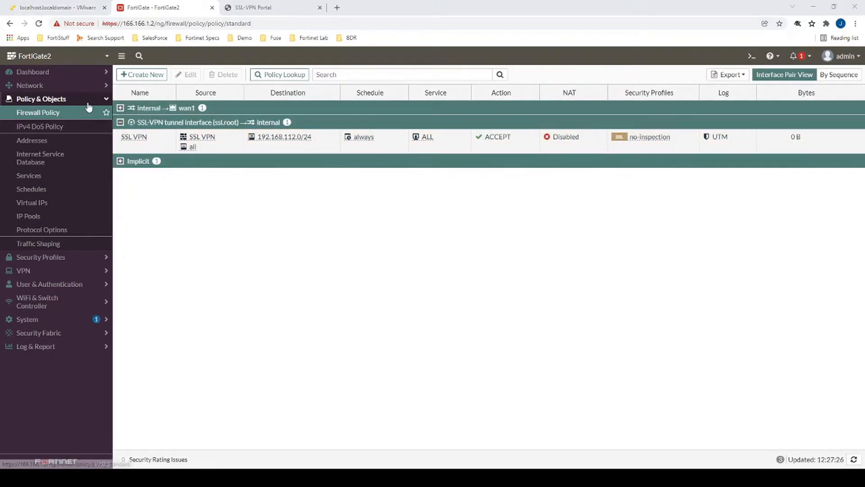
- Open the full-access SSL-VPN portal and examine its split tunneling options
left_click(50, 272)
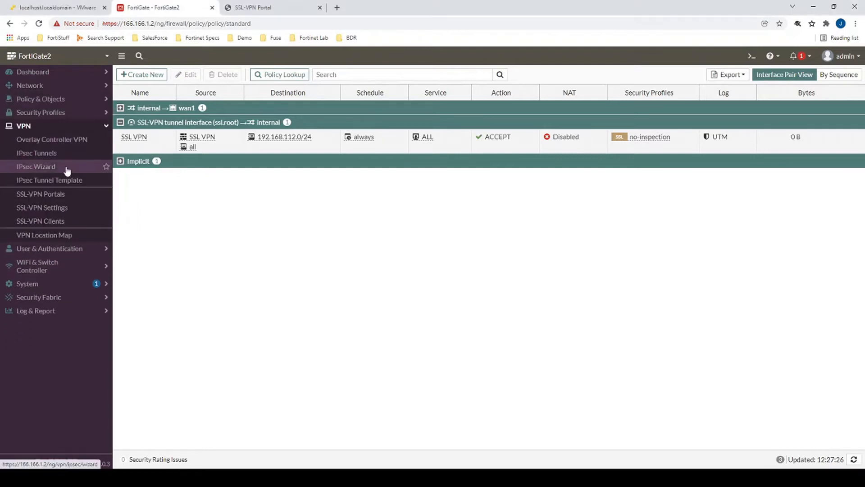
left_click(62, 198)
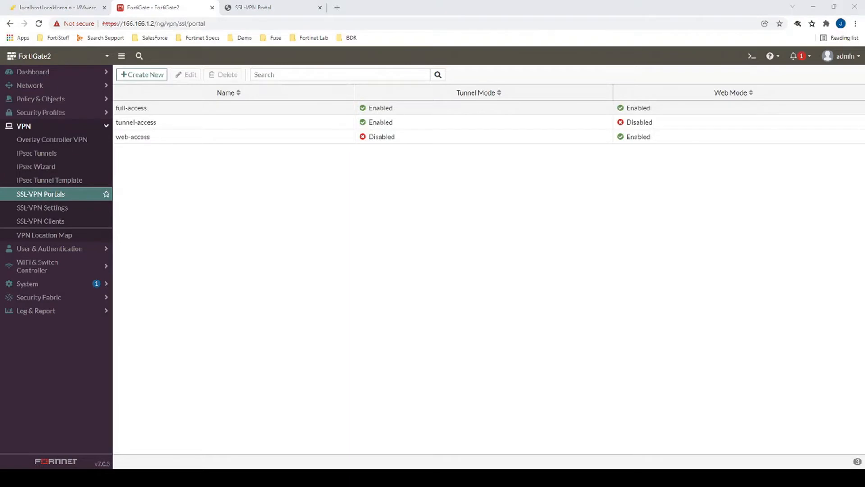
double_click(186, 110)
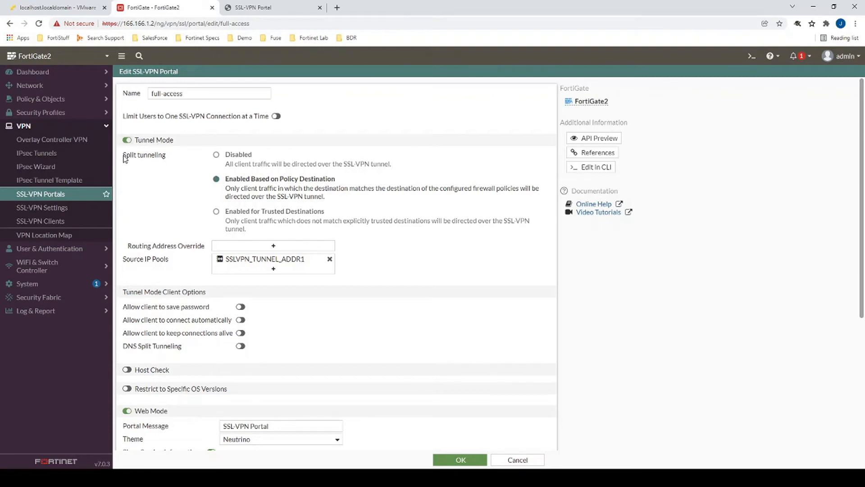
left_click_drag(125, 157, 168, 157)
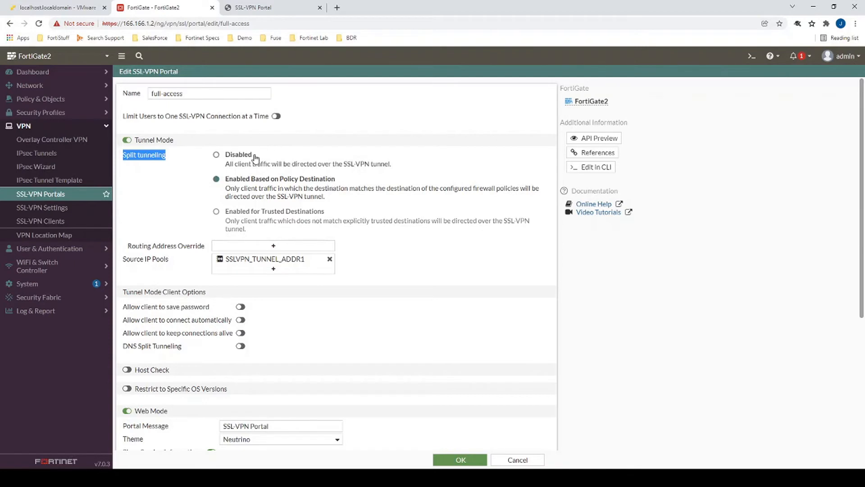
- Check the destination of the SSL VPN policy in the firewall policy list
left_click(41, 99)
left_click(55, 114)
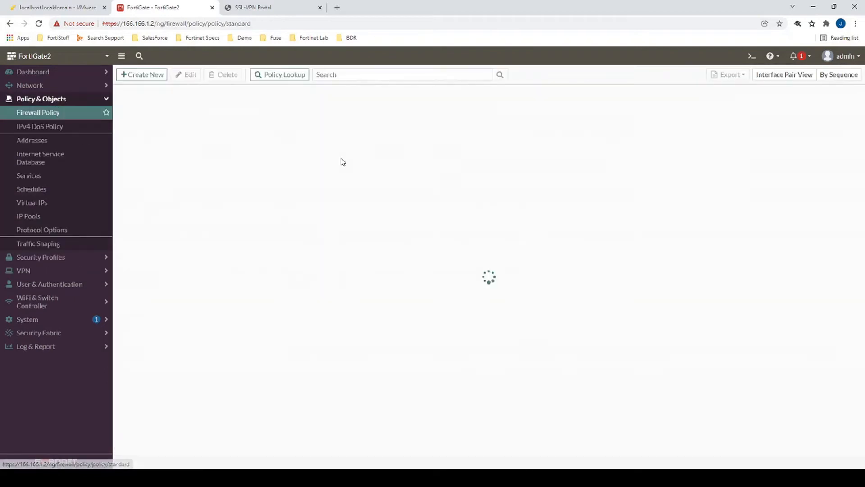
mouse_move(276, 143)
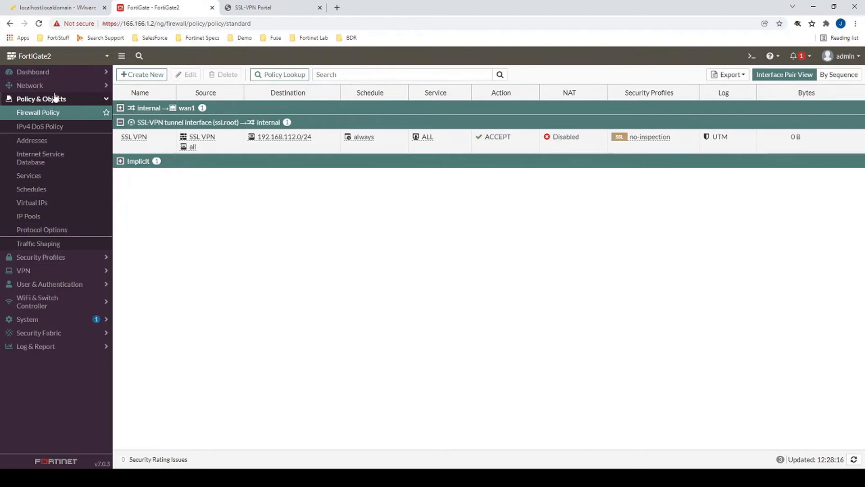
- Return to the SSL-VPN portals and open the full-access portal for editing
left_click(50, 270)
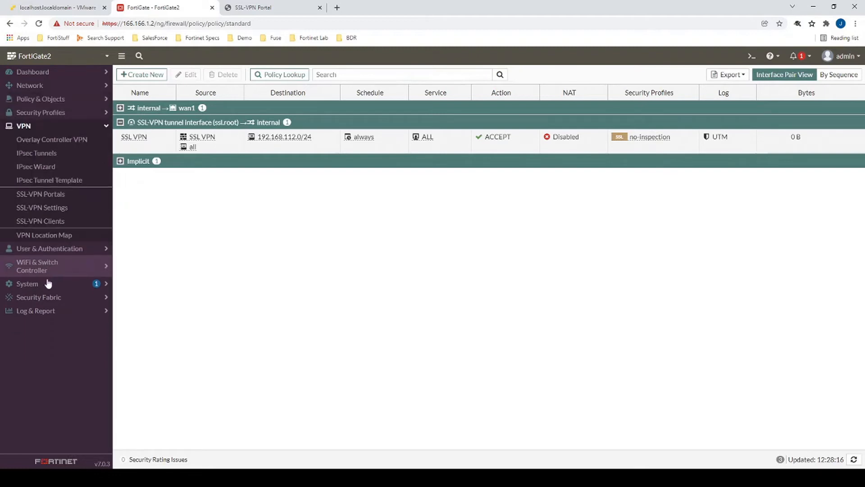
left_click(64, 196)
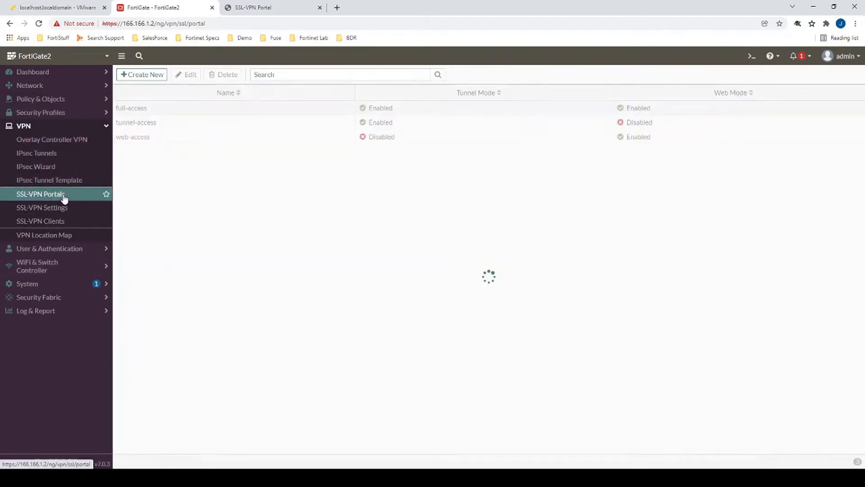
double_click(227, 113)
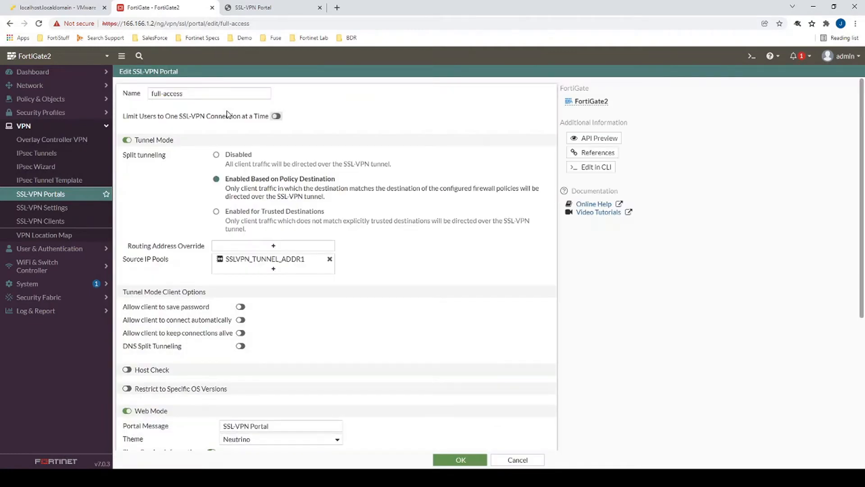
- Try disabling split tunneling on the portal, and return it to Enabled Based on Policy Destination
left_click(216, 154)
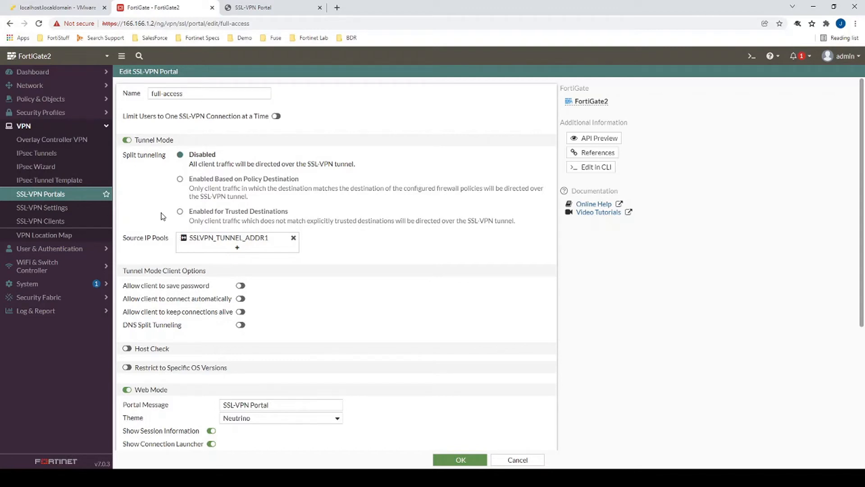
left_click(200, 179)
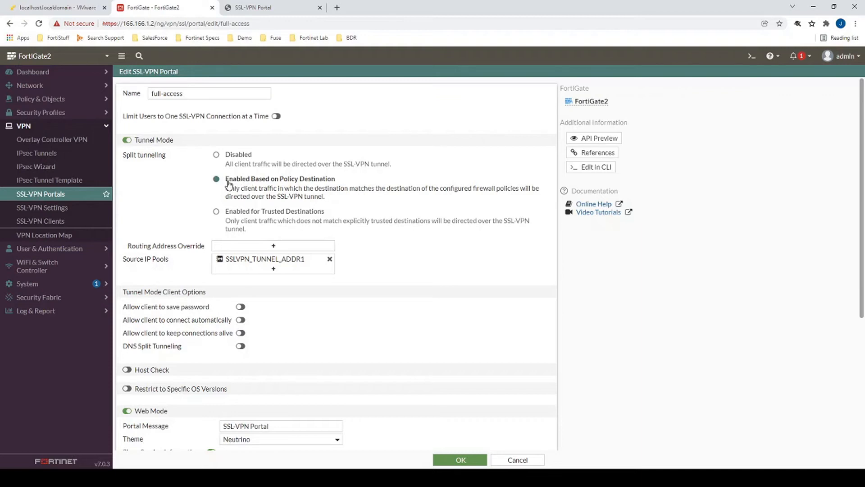
left_click(40, 99)
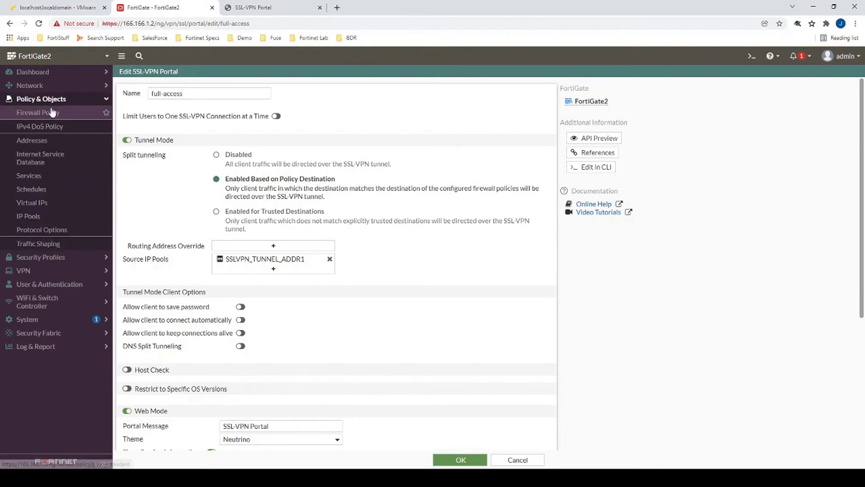
left_click(40, 99)
- Review the address entries available for the portal's Routing Address Override without selecting any
left_click(237, 246)
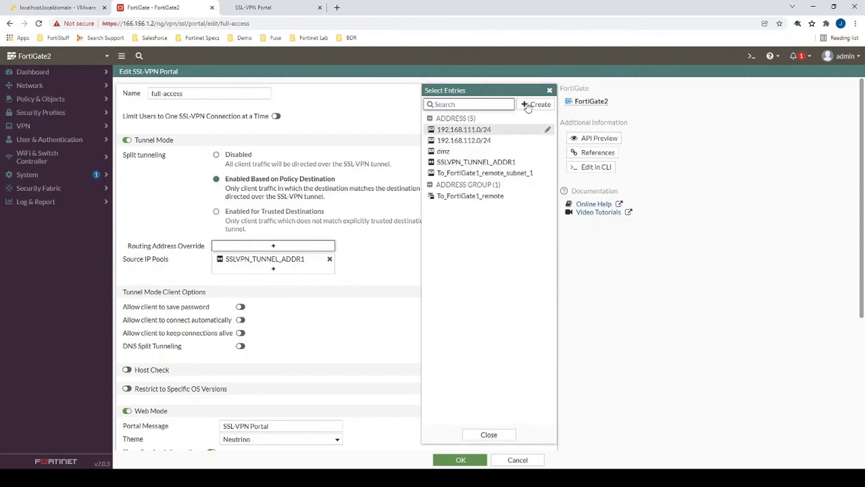
mouse_move(464, 132)
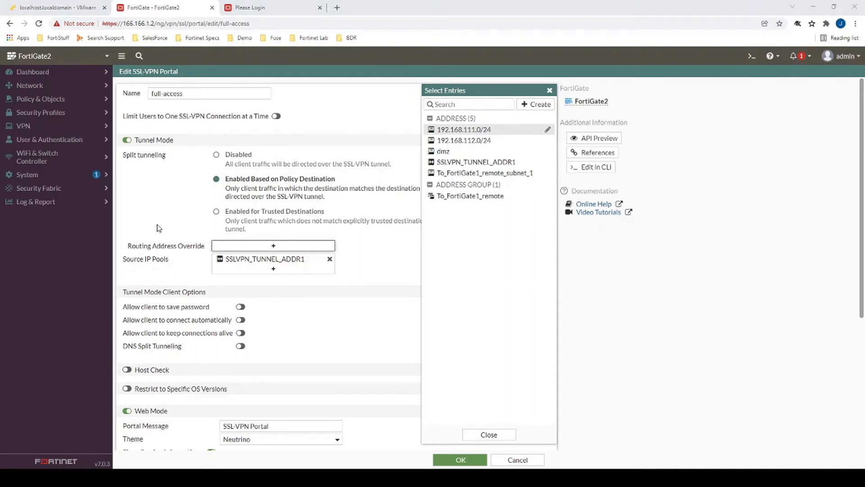
left_click(491, 434)
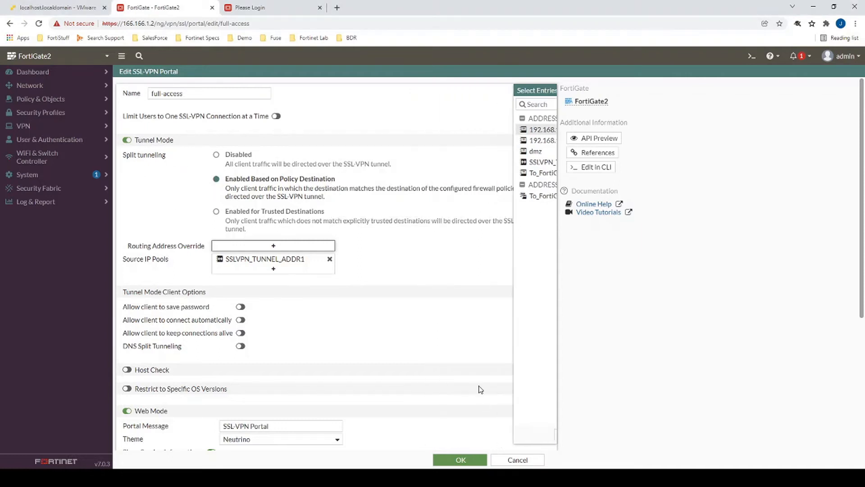
- Start a predefined web-mode bookmark named Windows 10 PC, with type RDP and host 192.168.112.2
scroll(437, 299, "down", 5)
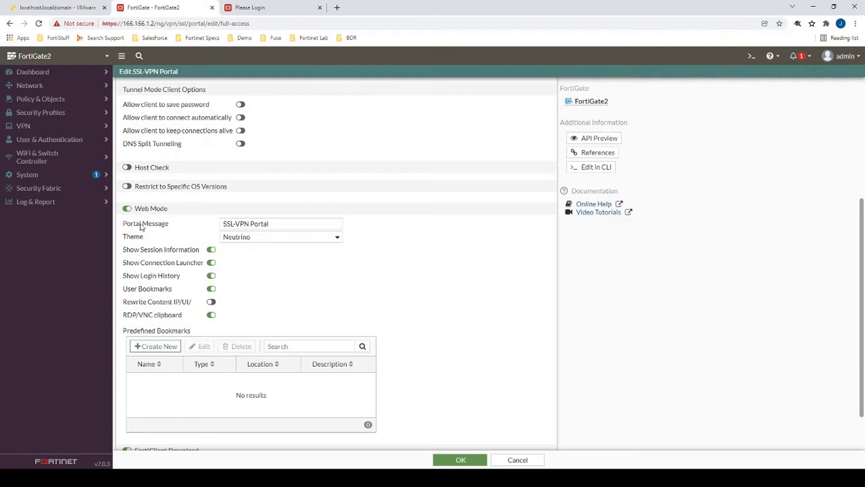
scroll(141, 227, "down", 2)
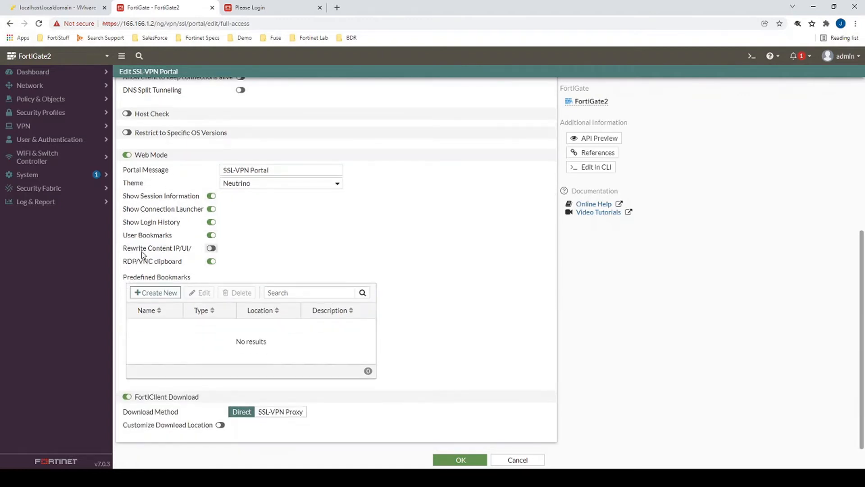
left_click(151, 293)
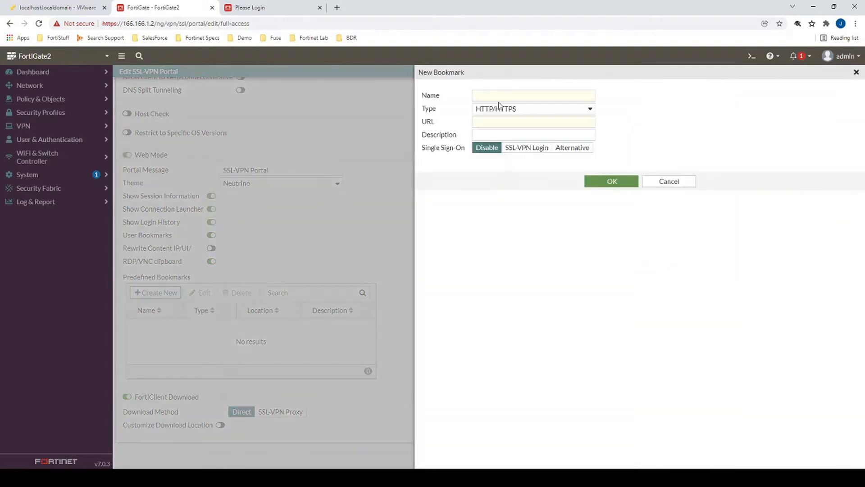
left_click(507, 96)
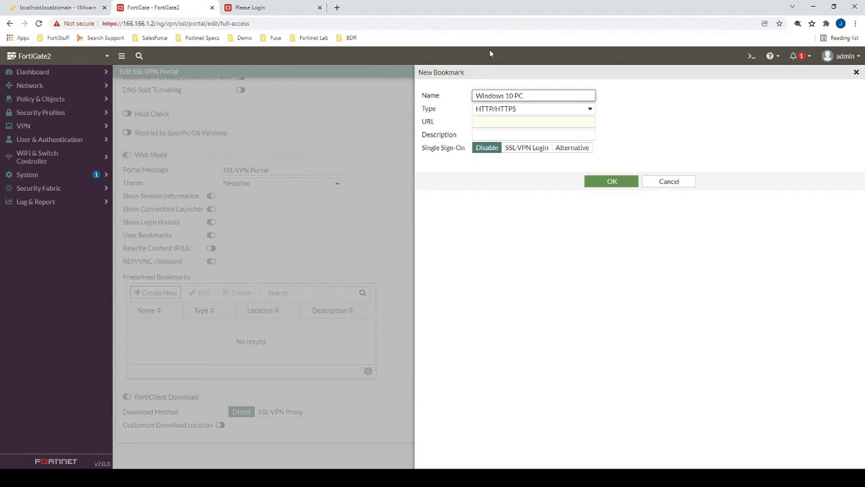
left_click(554, 111)
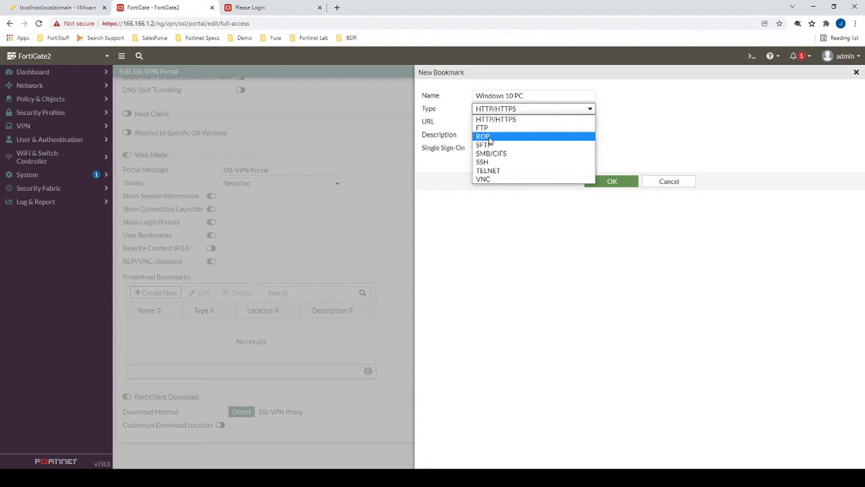
left_click(489, 136)
left_click(534, 122)
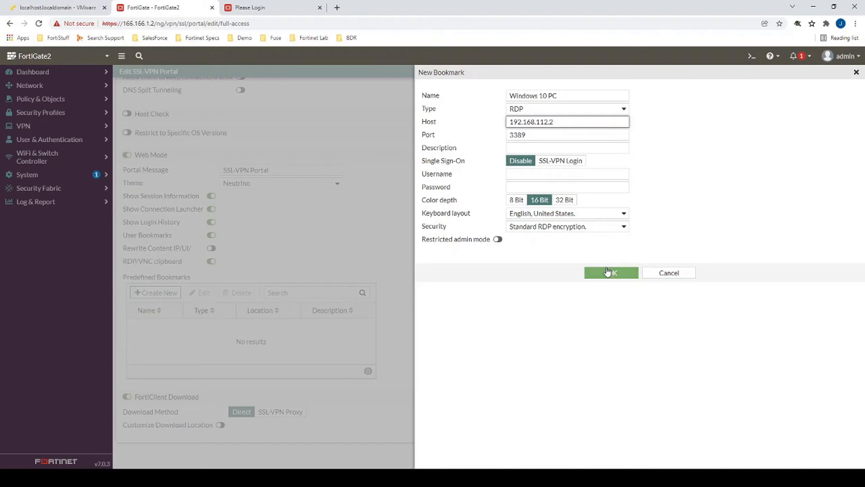
- Review the bookmark's security choices, keep Standard RDP encryption, and save both the bookmark and the full-access portal
left_click(557, 230)
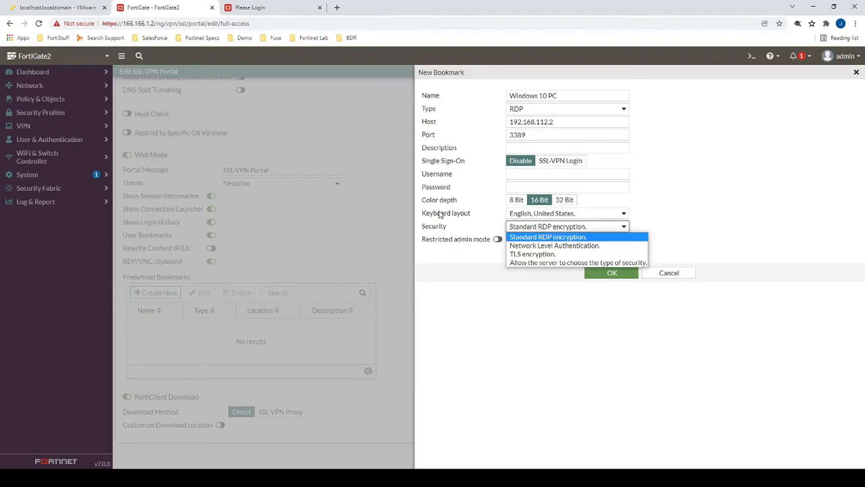
left_click(534, 254)
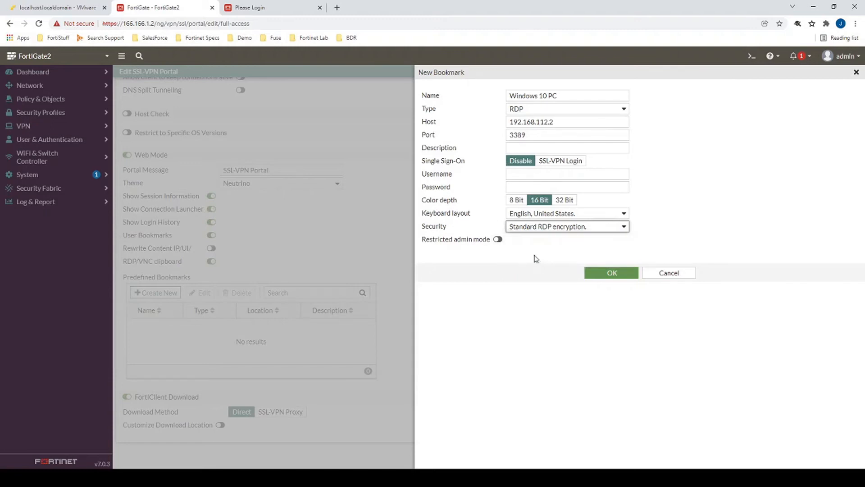
left_click(605, 273)
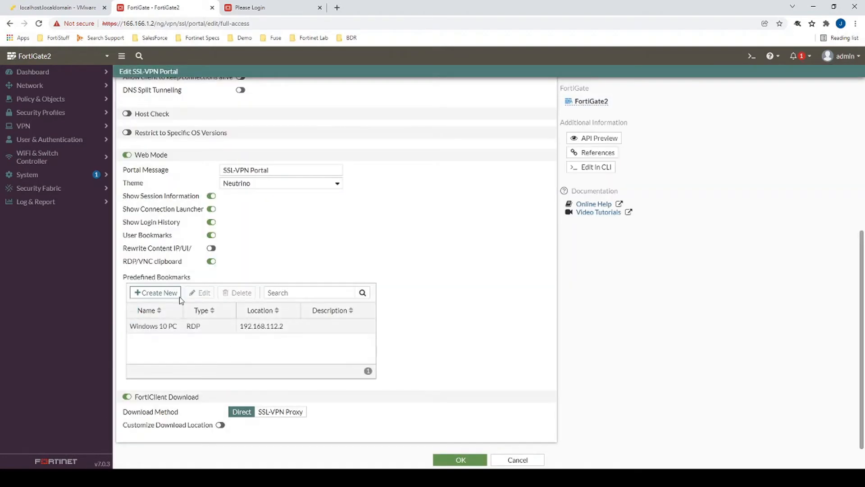
left_click(459, 460)
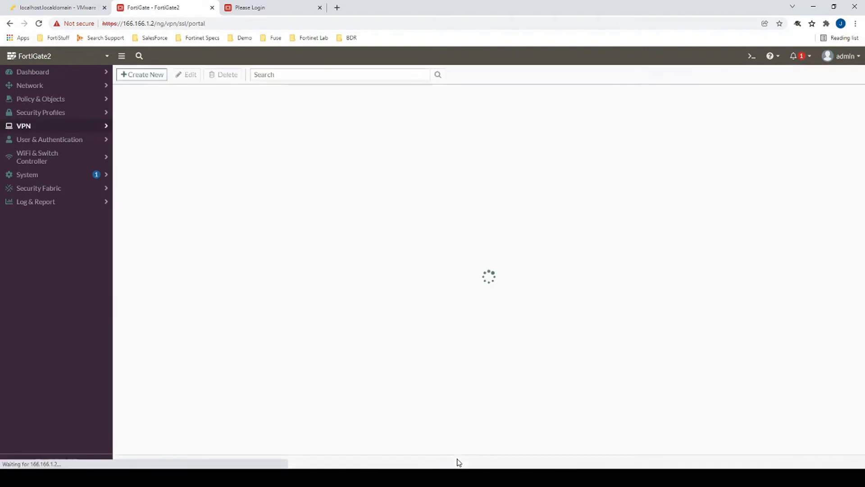
- Reopen the full-access portal and check its list of predefined bookmarks
double_click(184, 114)
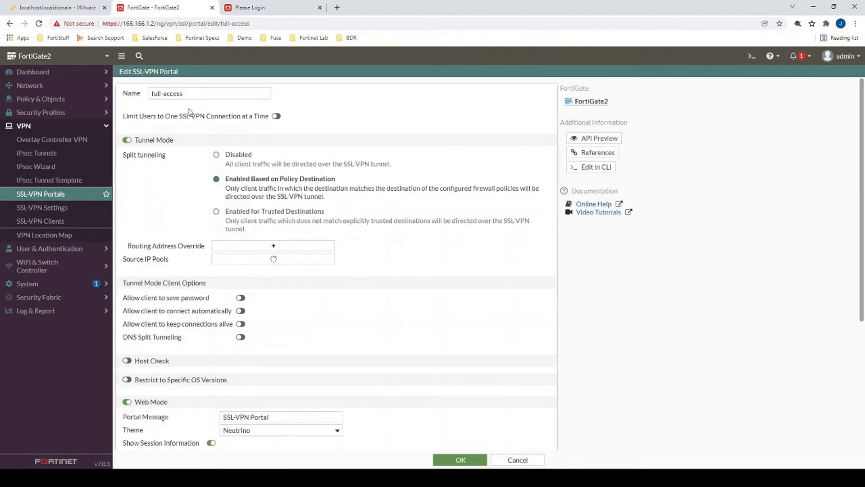
scroll(241, 233, "down", 5)
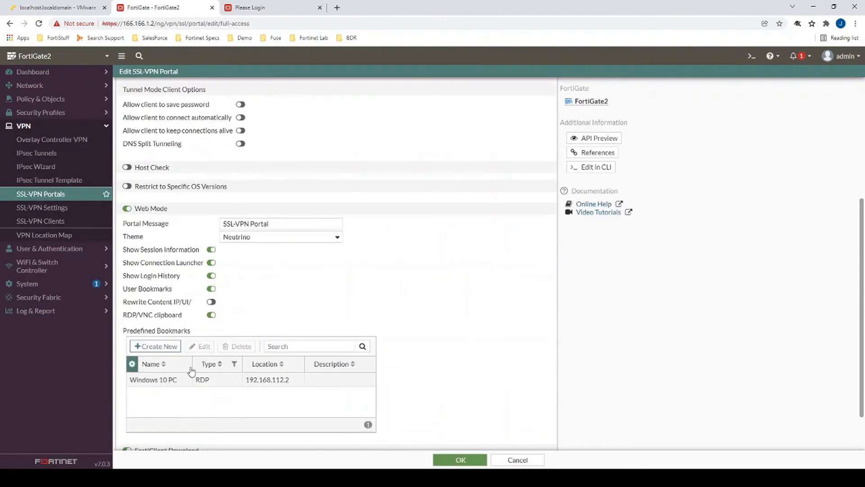
left_click(177, 382)
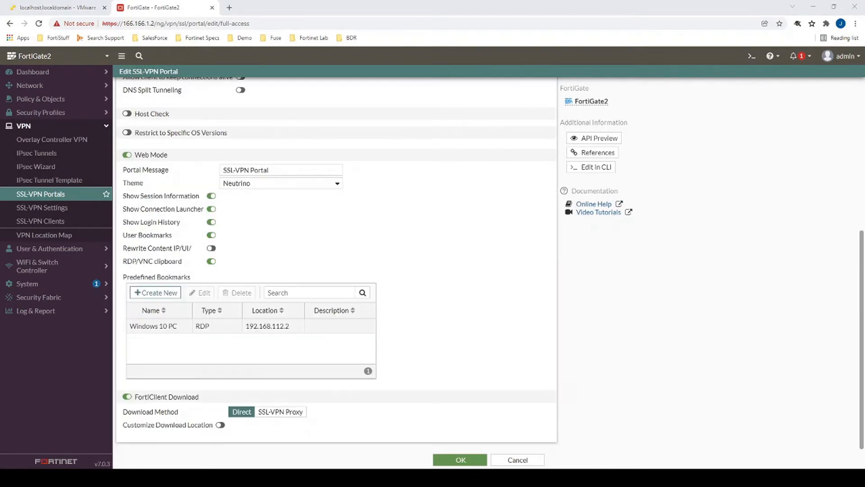
- Check the tunnel-mode DNS Server option in SSL-VPN Settings and the primary and secondary servers in the firewall's network DNS settings
left_click(51, 205)
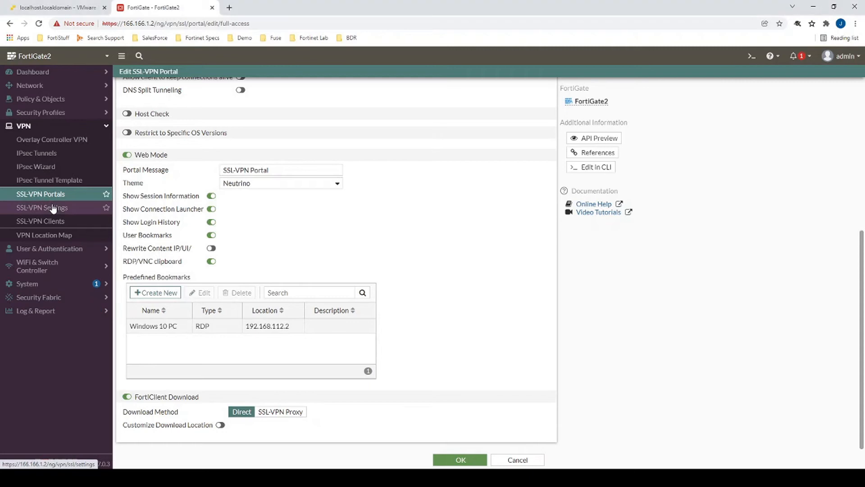
scroll(178, 318, "down", 4)
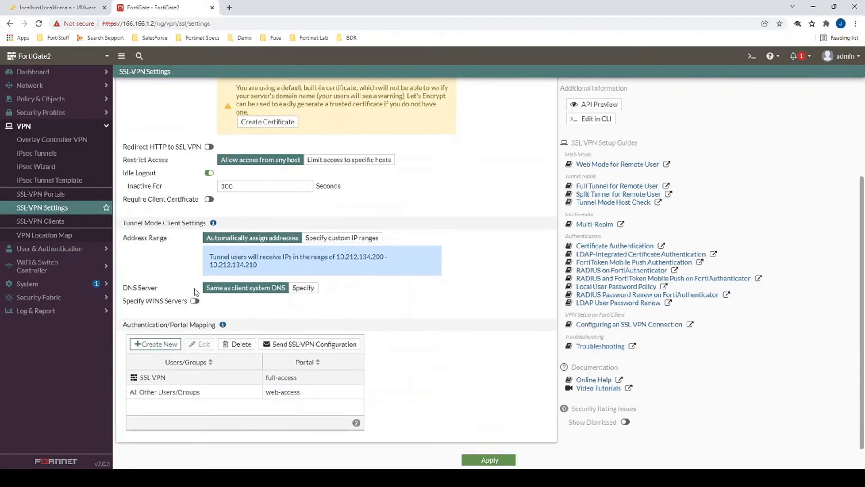
left_click_drag(157, 288, 124, 289)
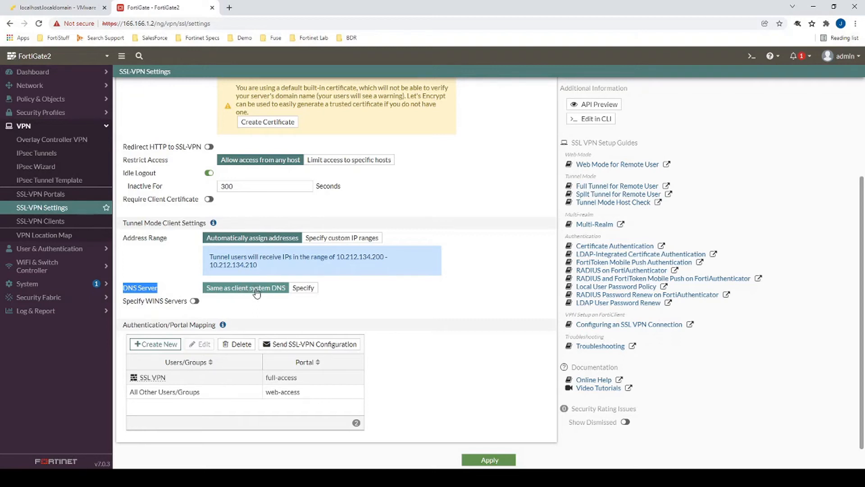
left_click(70, 87)
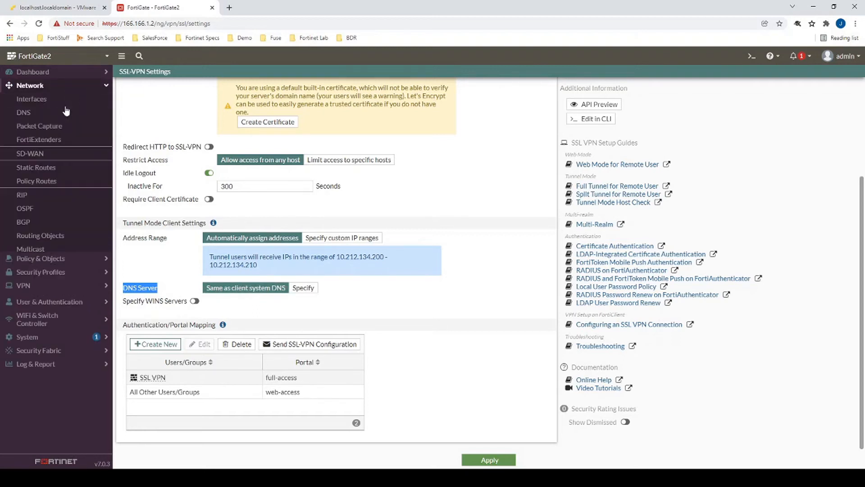
left_click(70, 118)
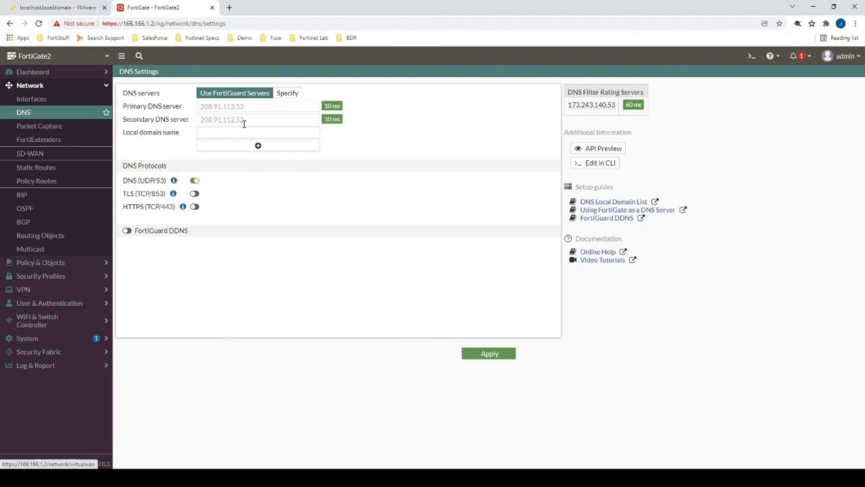
left_click_drag(255, 108, 205, 125)
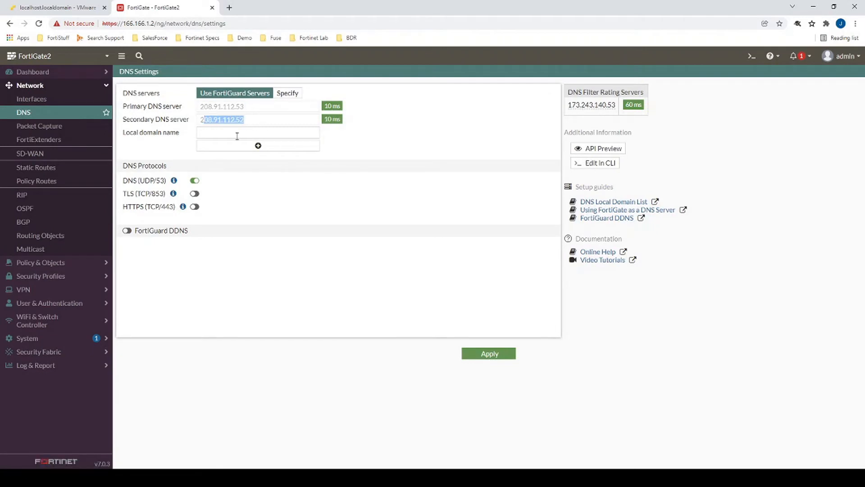
- In SSL-VPN Settings, specify the tunnel-mode client DNS servers as 192.168.112.105 for server #1 and 4.2.2.2 for server #2
left_click(46, 288)
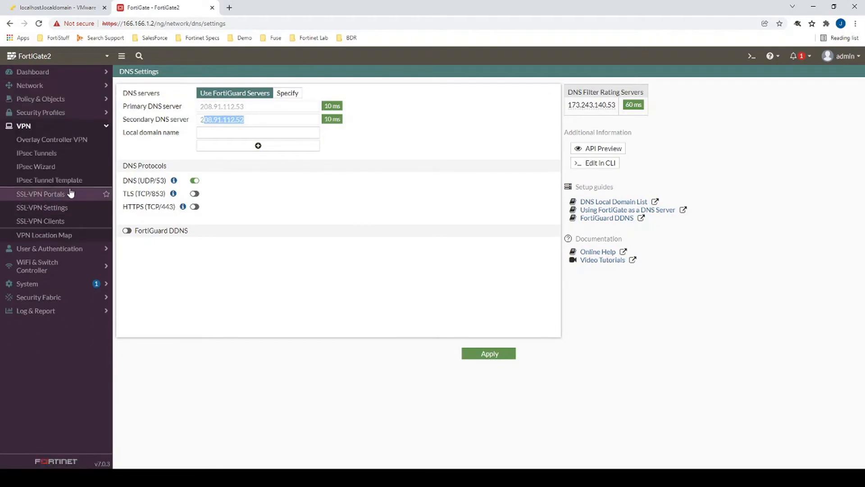
left_click(43, 207)
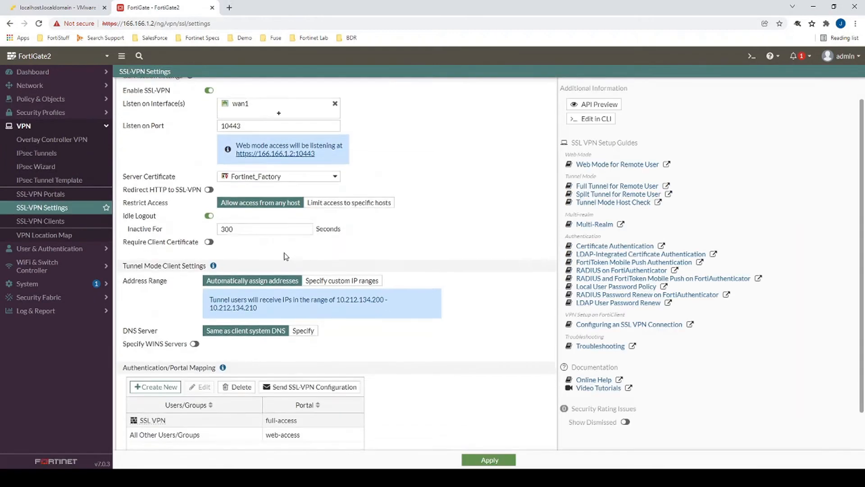
scroll(311, 288, "down", 3)
left_click(314, 290)
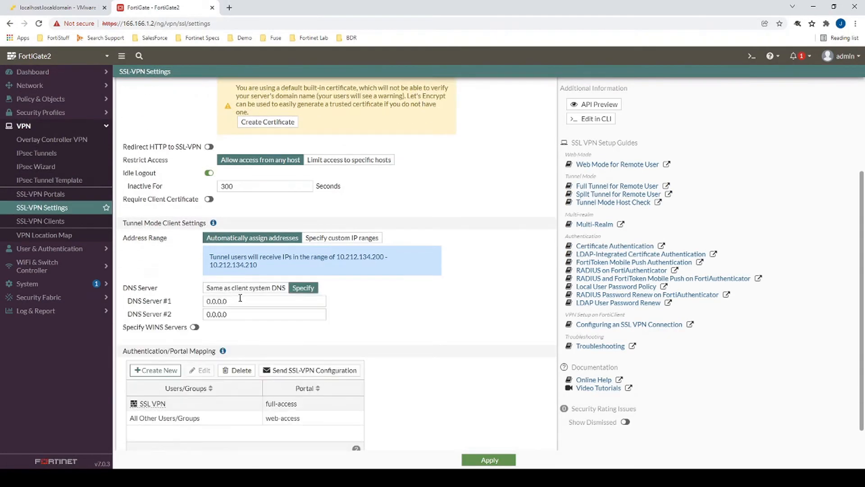
left_click_drag(239, 300, 168, 302)
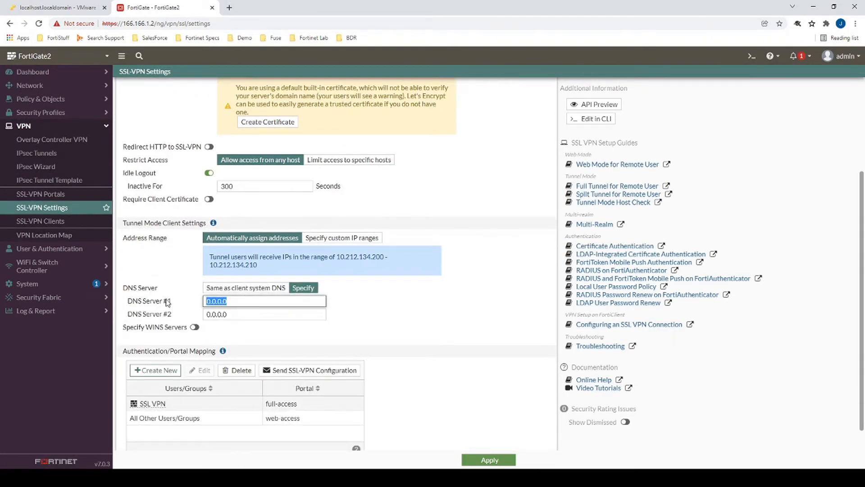
type("192.168.1")
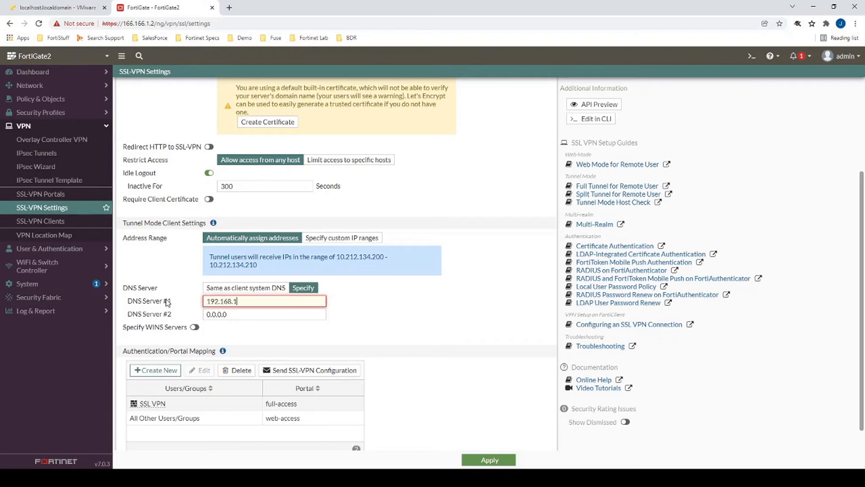
type("112.105")
key("Tab")
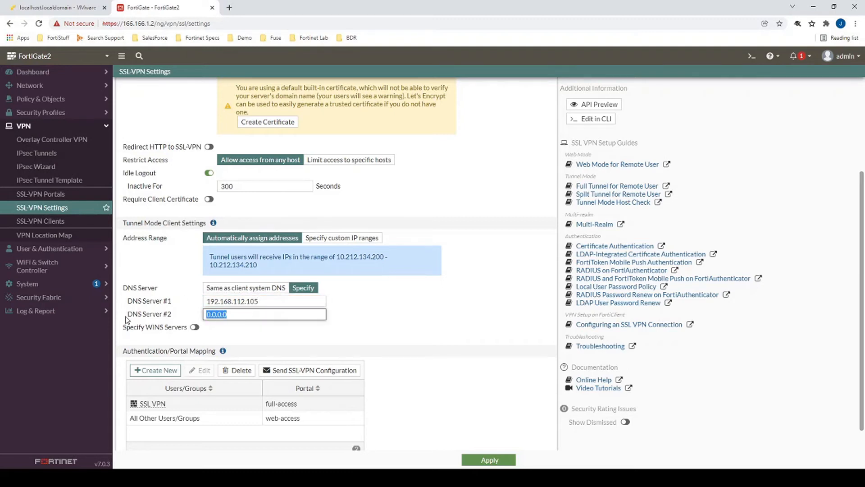
type("4.2..2.")
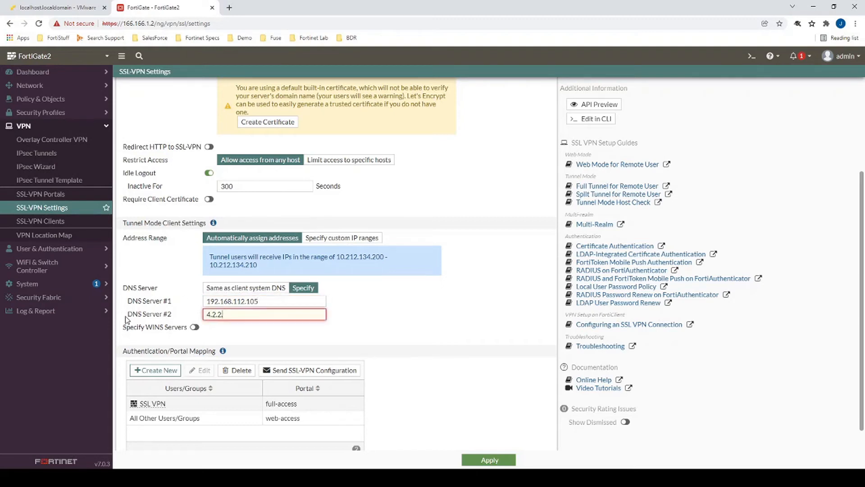
type("2")
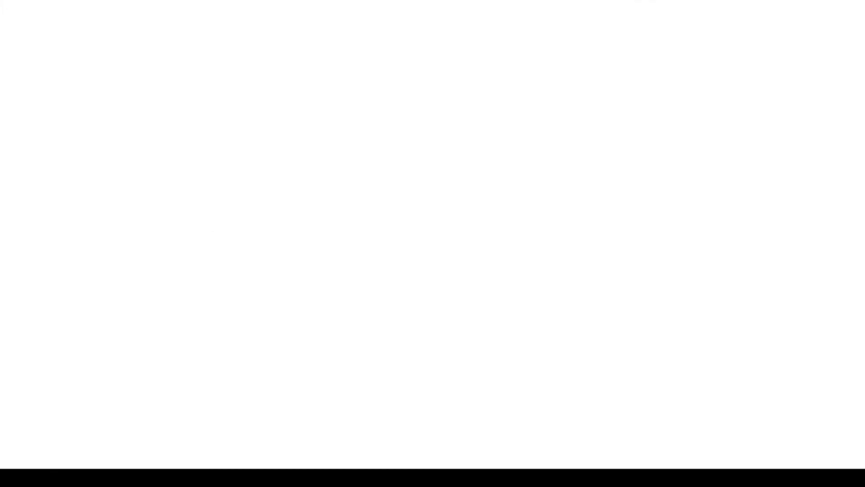
key("Right")
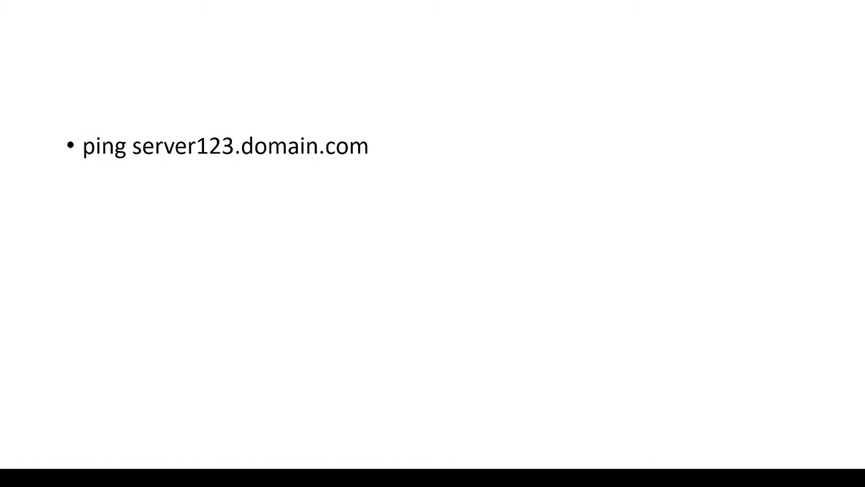
key("Right")
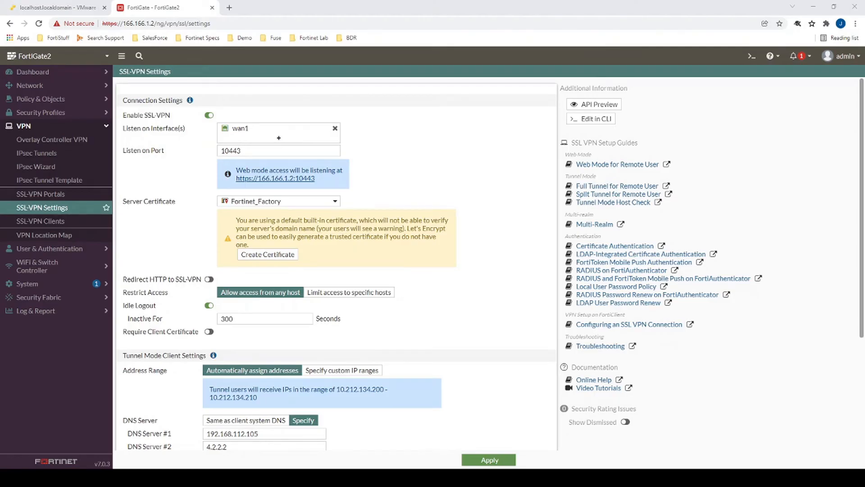
- Look over the SSL-VPN connection and tunnel-mode client settings, and briefly open and close the CLI console
scroll(137, 263, "down", 3)
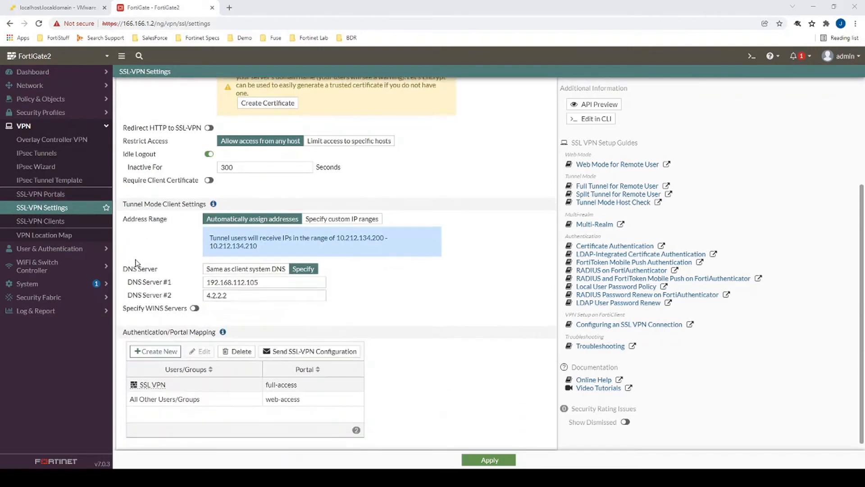
scroll(170, 245, "up", 2)
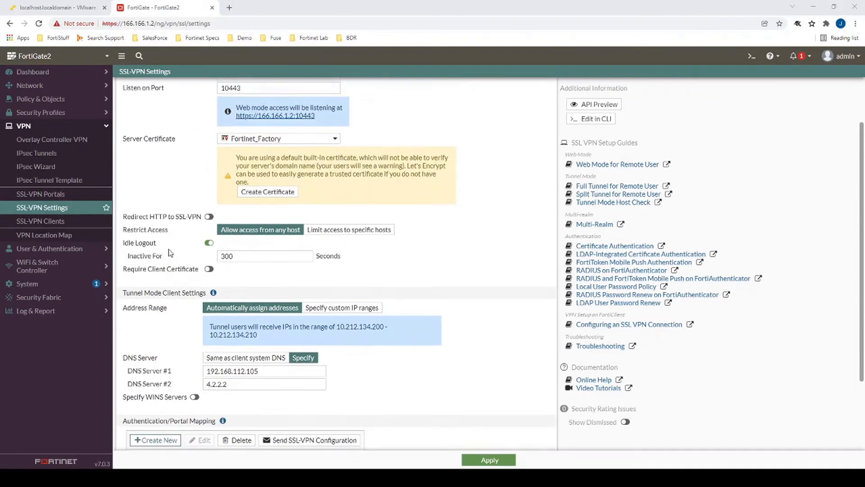
scroll(170, 253, "down", 2)
left_click(751, 56)
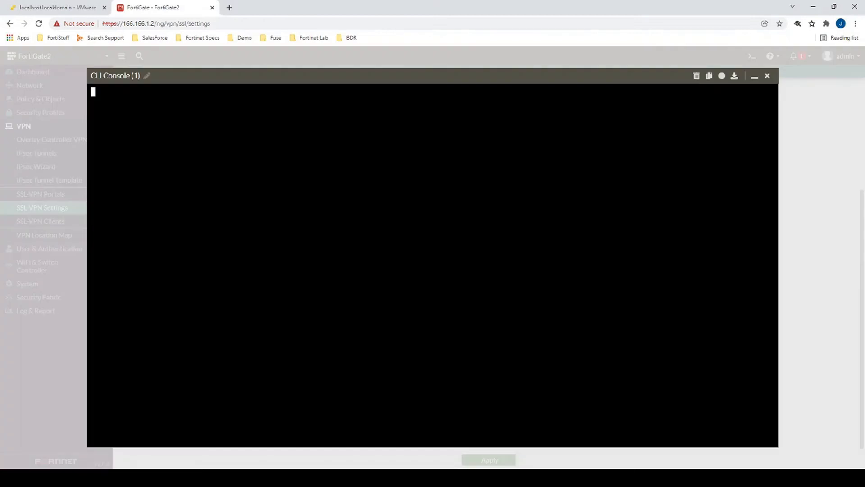
left_click(768, 75)
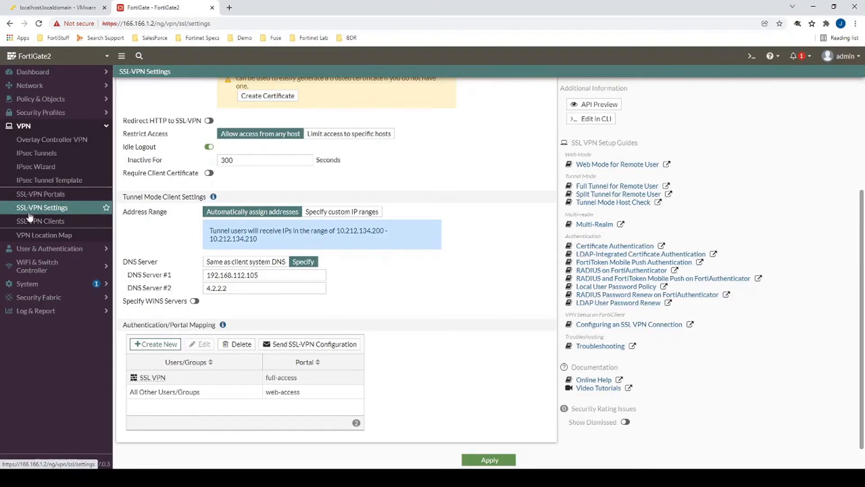
- In the CLI console, enter config vpn ssl settings, set dns-suffix to domain.com, and commit with end
left_click(751, 56)
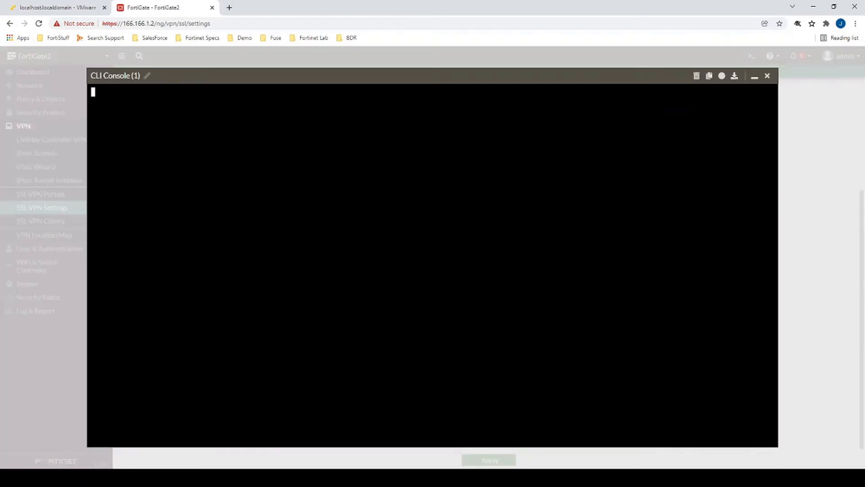
type("config ")
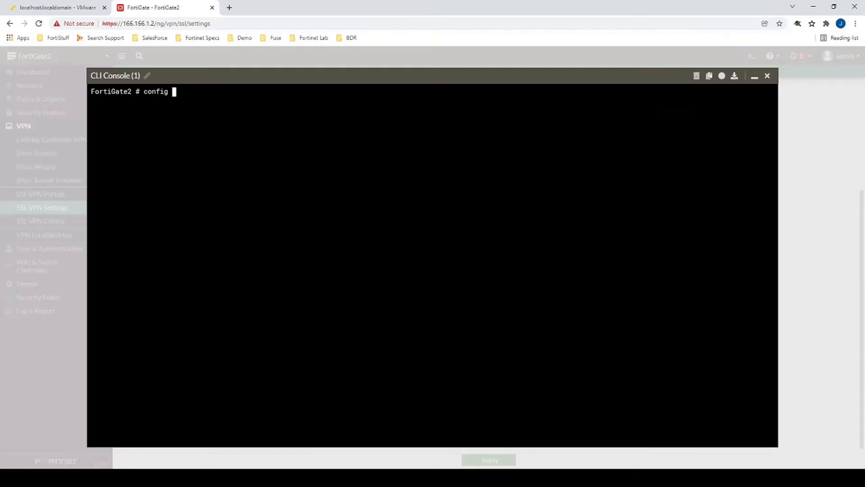
type("vpn ssl settings")
key("Return")
type("set ")
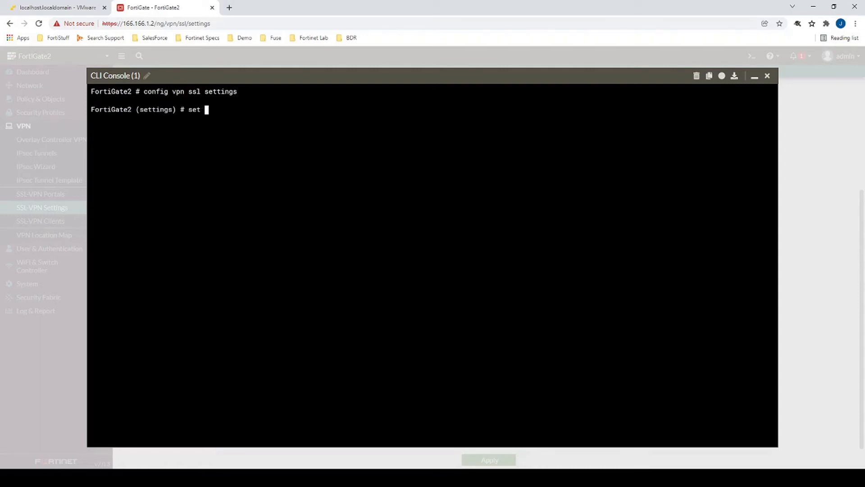
type("dns-suffix domain.com")
key("Return")
type("end")
key("Return")
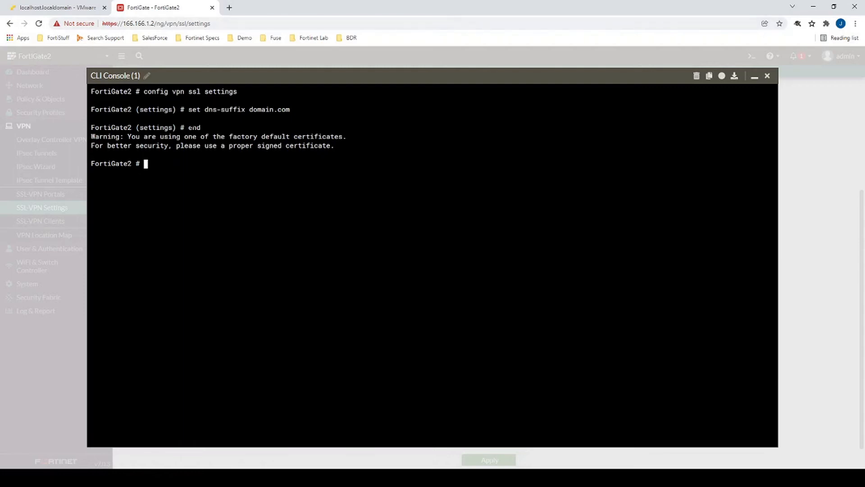
left_click_drag(189, 127, 203, 128)
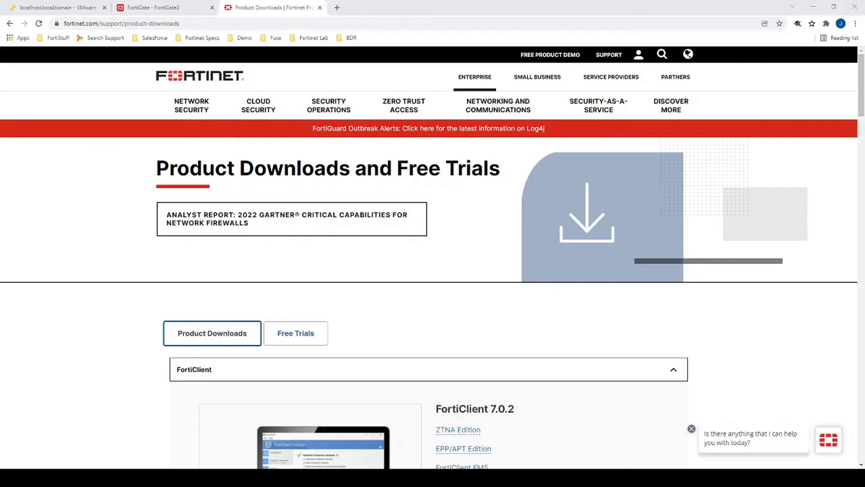
- Find the VPN-only FortiClient version on Fortinet's Product Downloads page and download it for Windows
scroll(67, 157, "down", 5)
scroll(77, 153, "up", 5)
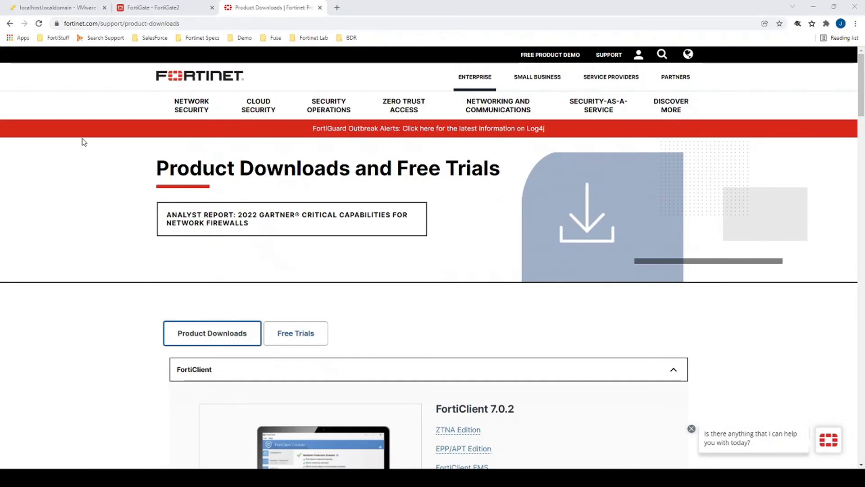
scroll(85, 153, "down", 15)
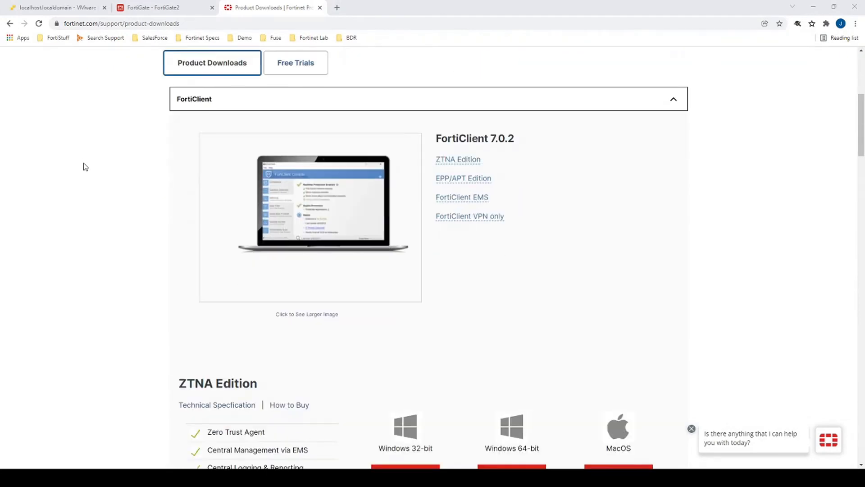
scroll(92, 165, "down", 10)
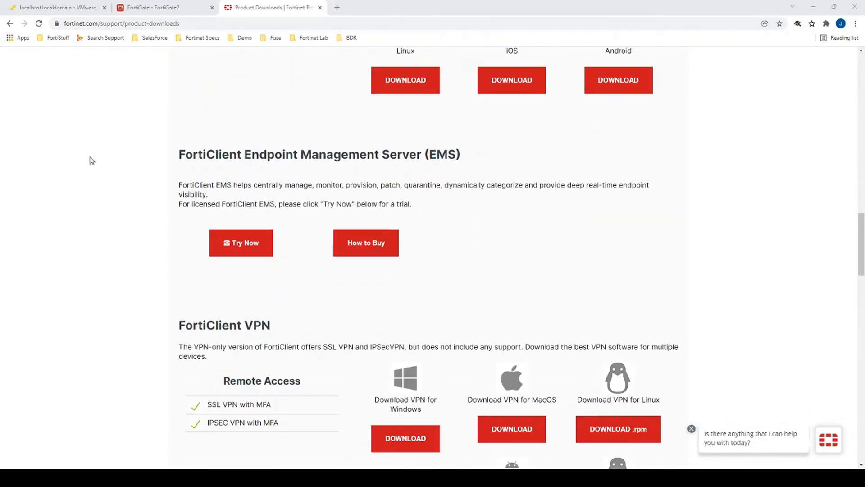
left_click_drag(179, 145, 689, 361)
left_click(731, 337)
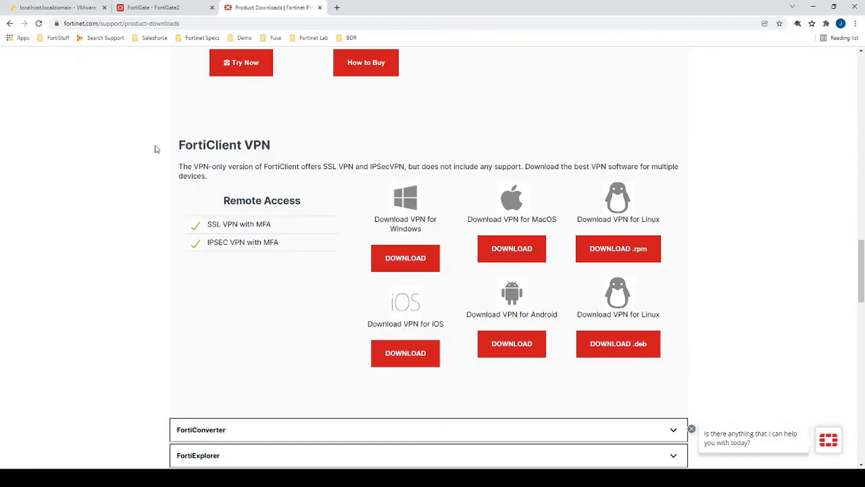
scroll(124, 198, "up", 3)
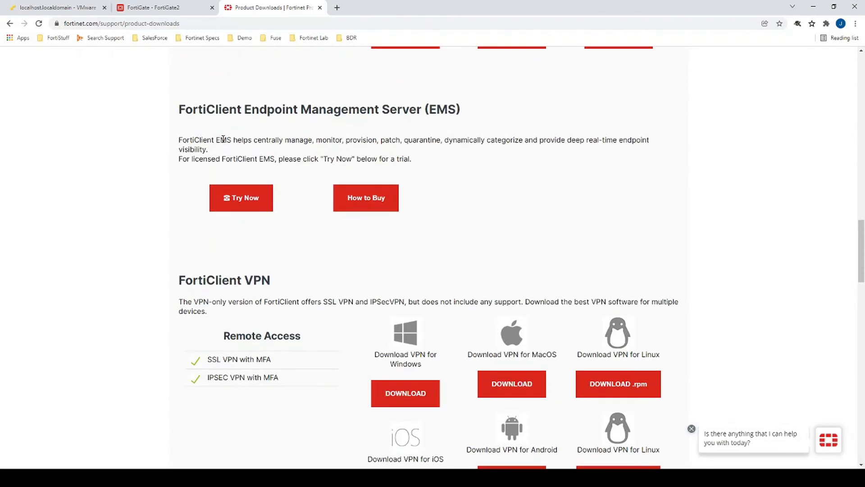
scroll(164, 163, "down", 2)
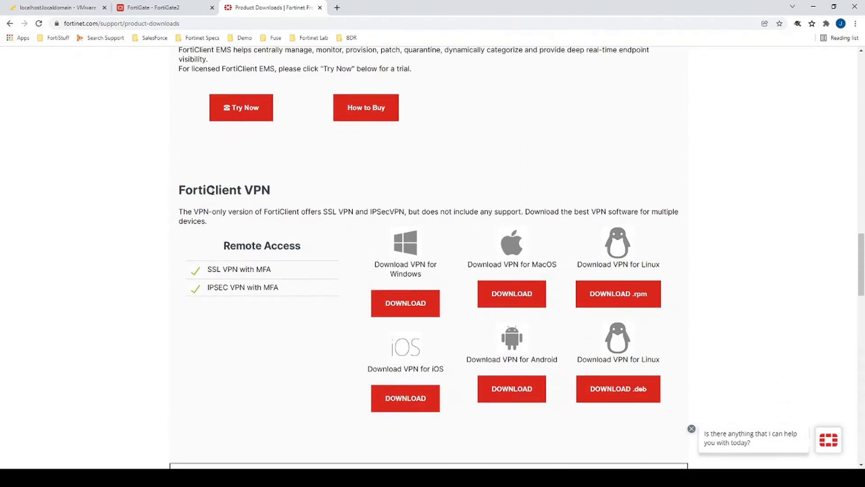
scroll(104, 180, "down", 2)
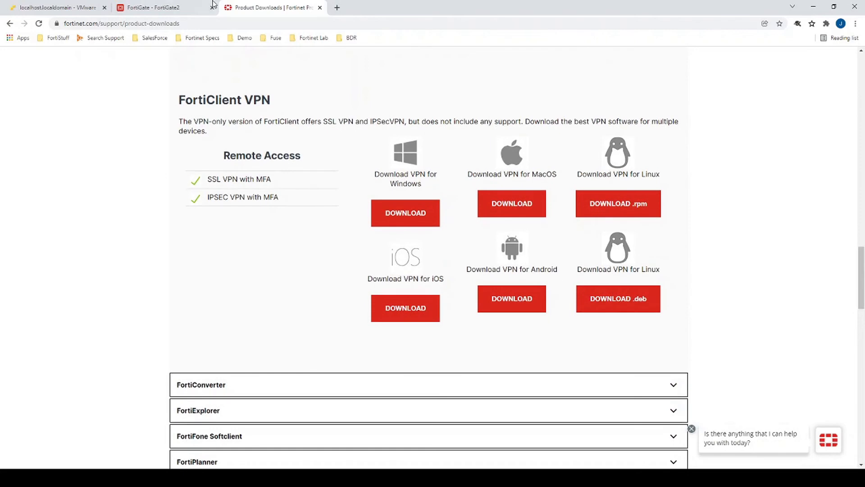
left_click(415, 218)
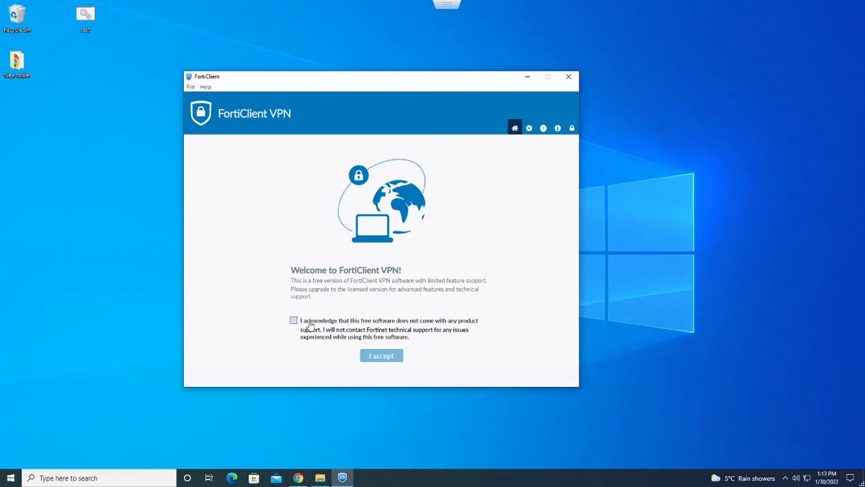
- In FortiClient VPN on the Windows client, acknowledge and accept the no-support notice and open a new VPN connection form
left_click(294, 321)
left_click(383, 356)
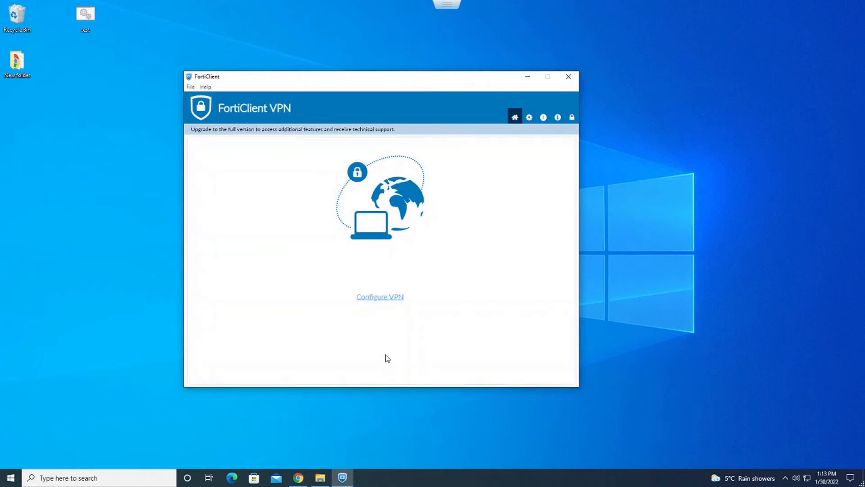
left_click(394, 306)
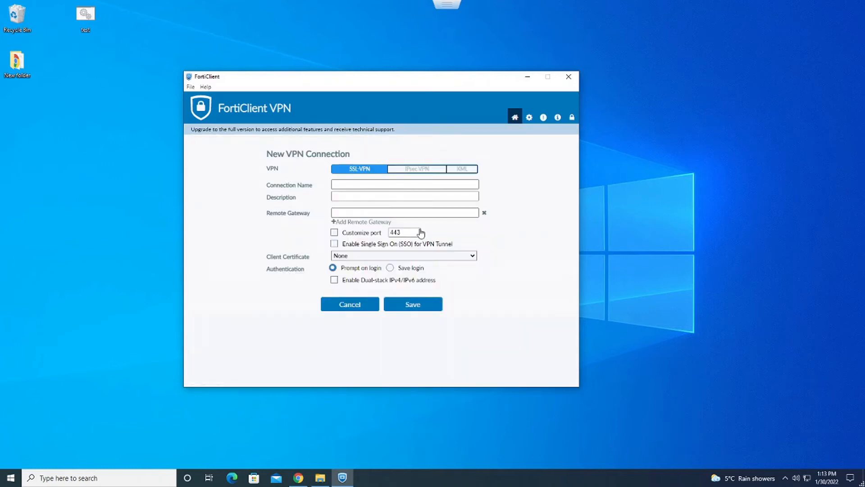
- Create and save an SSL-VPN connection named "to fortigate VPN" with remote gateway 166.166.1.2 and custom port 10443
left_click(381, 183)
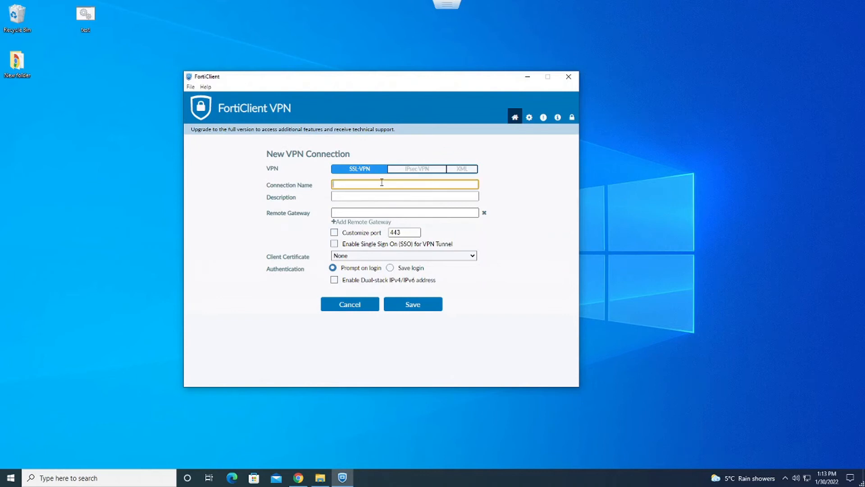
type("to fortigate VPN")
key("Tab")
key("Tab")
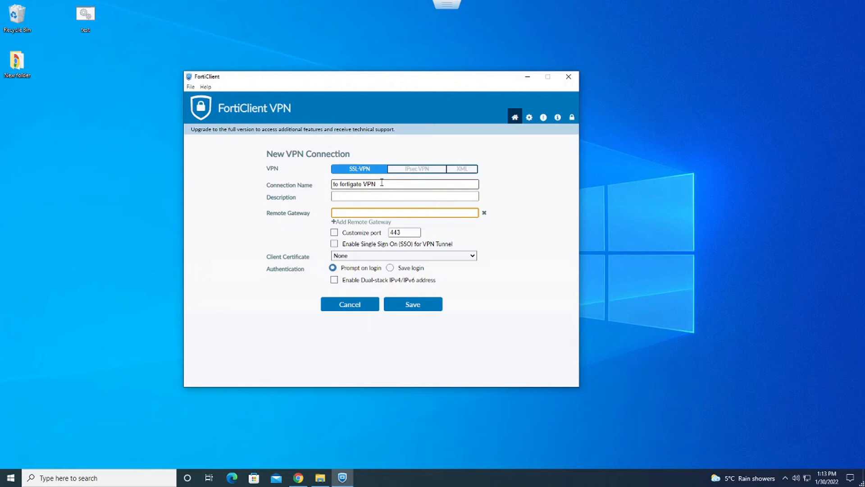
type("166.166.1.2")
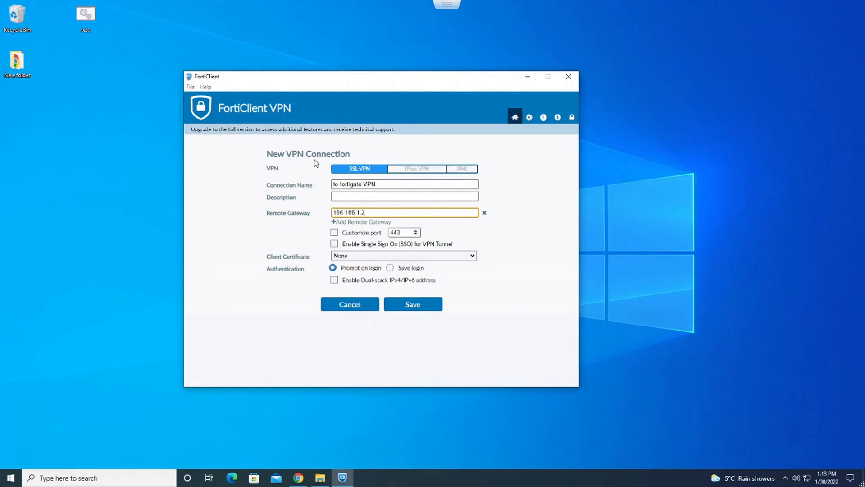
left_click(334, 233)
left_click(402, 232)
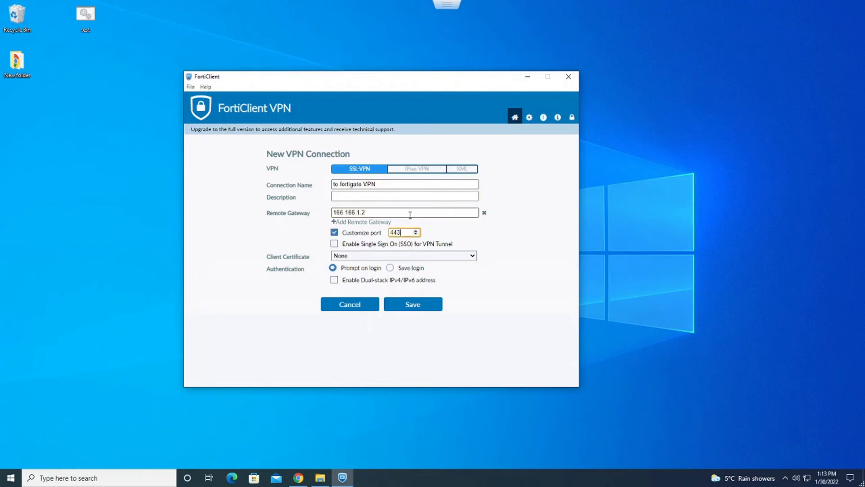
type("10")
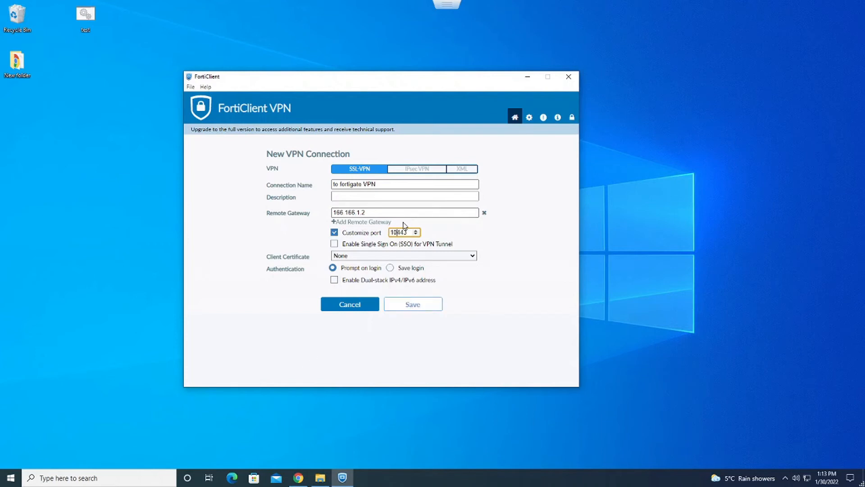
left_click(418, 307)
- Connect to the VPN with username ttpFortinet and the account password, accepting the VPN and Remote Desktop certificate warnings
left_click(392, 270)
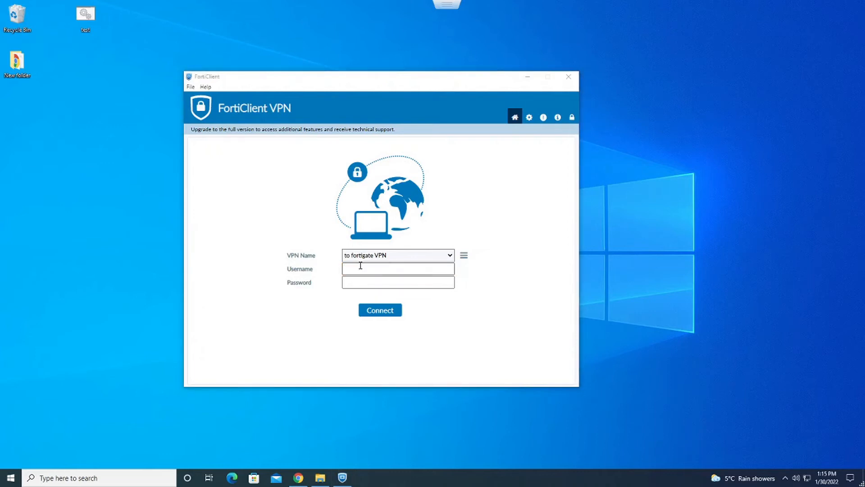
left_click(360, 265)
type("ttpFortinet")
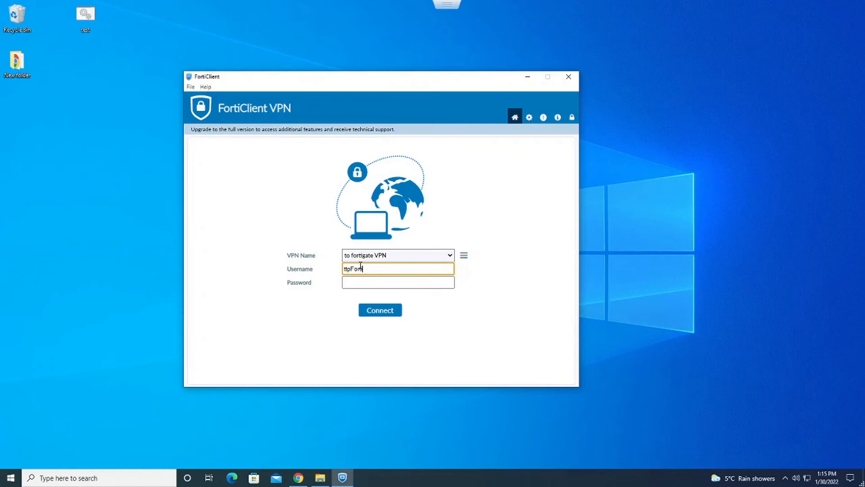
key("Tab")
type("F•••••••")
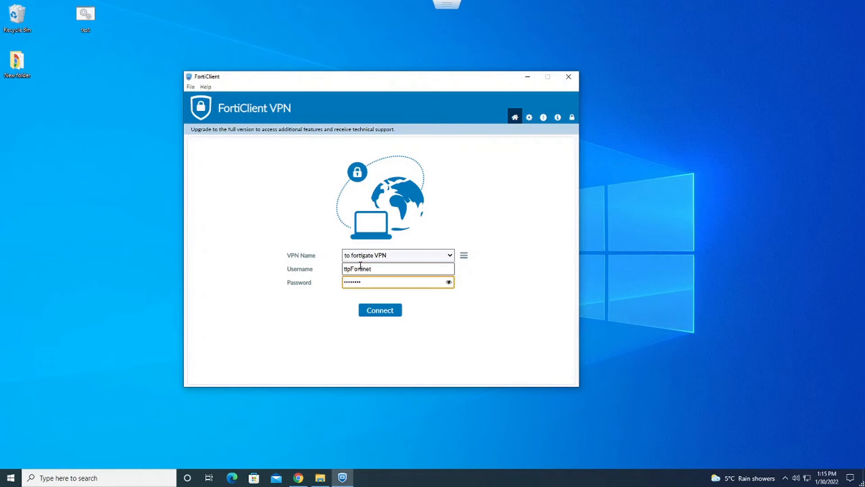
key("Return")
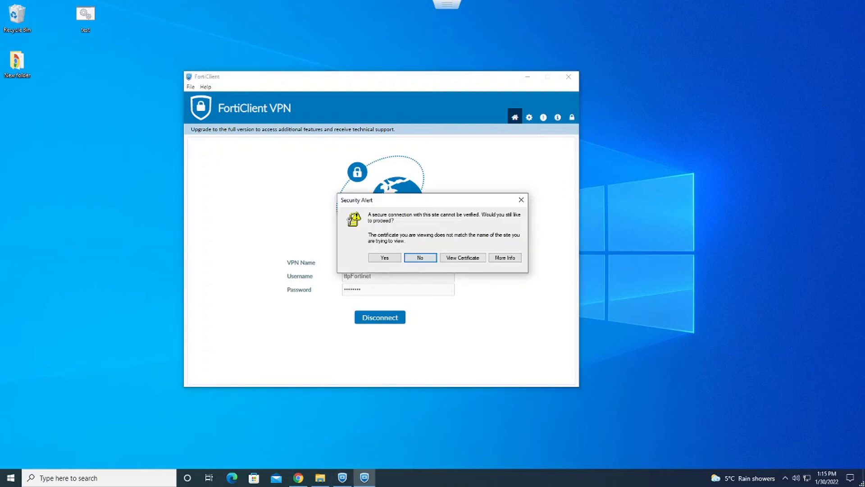
left_click(391, 256)
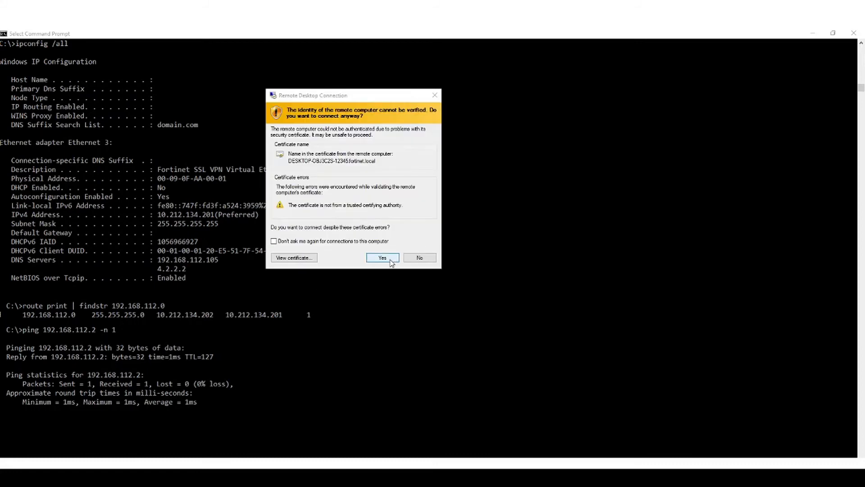
left_click(391, 259)
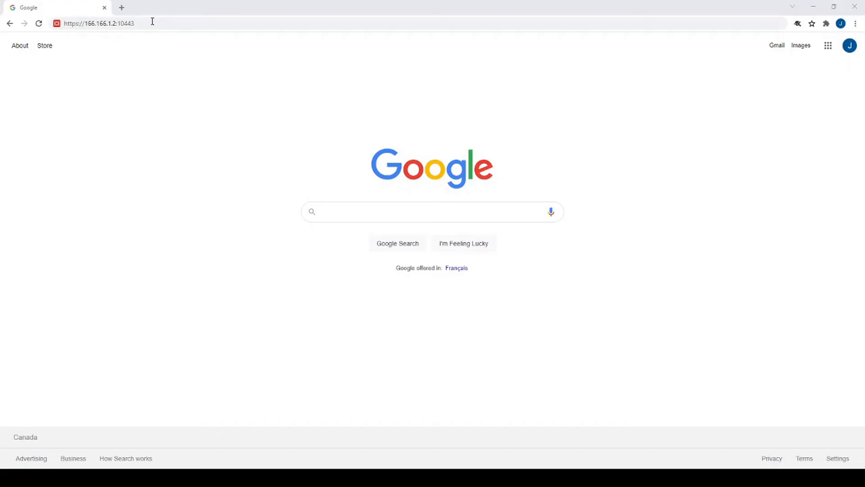
left_click(152, 28)
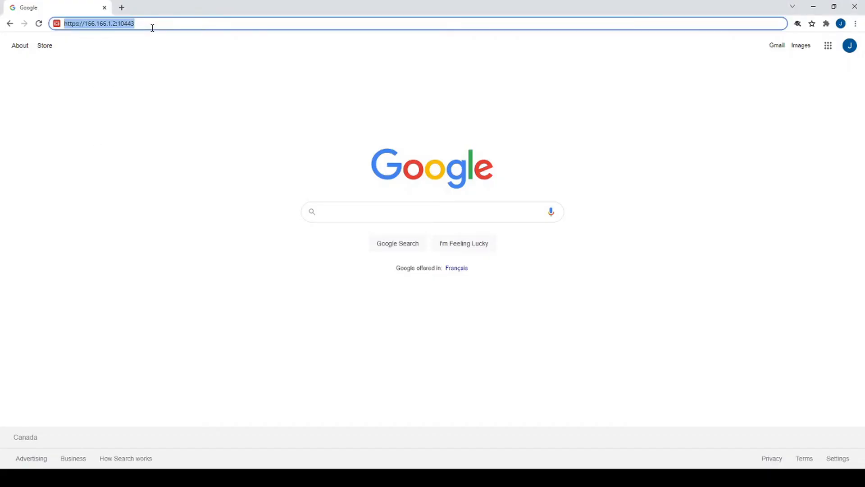
key("Return")
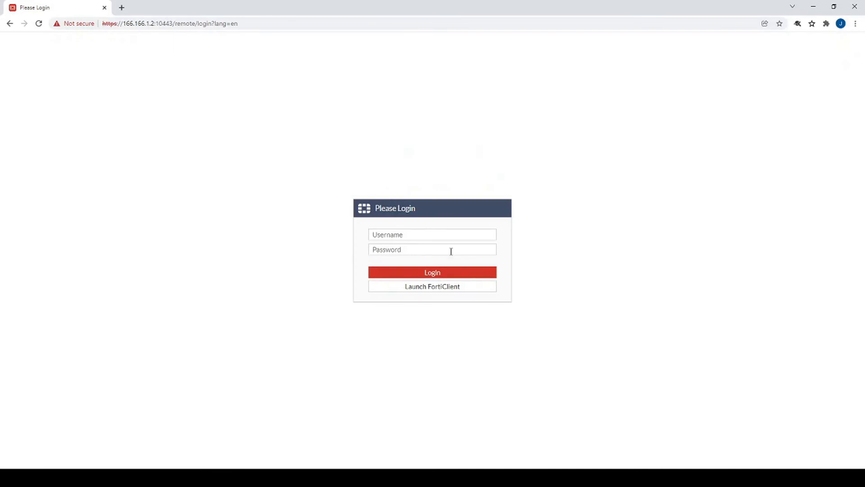
left_click(416, 235)
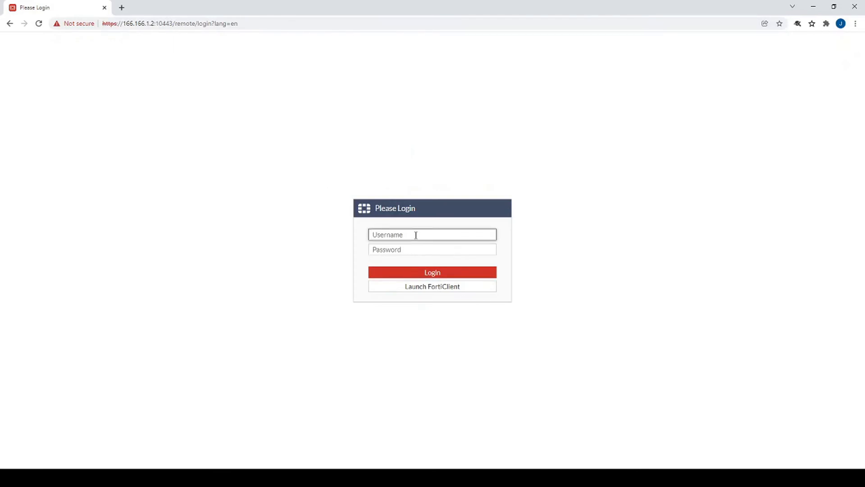
type("ttpFortinet")
key("Tab")
type("********")
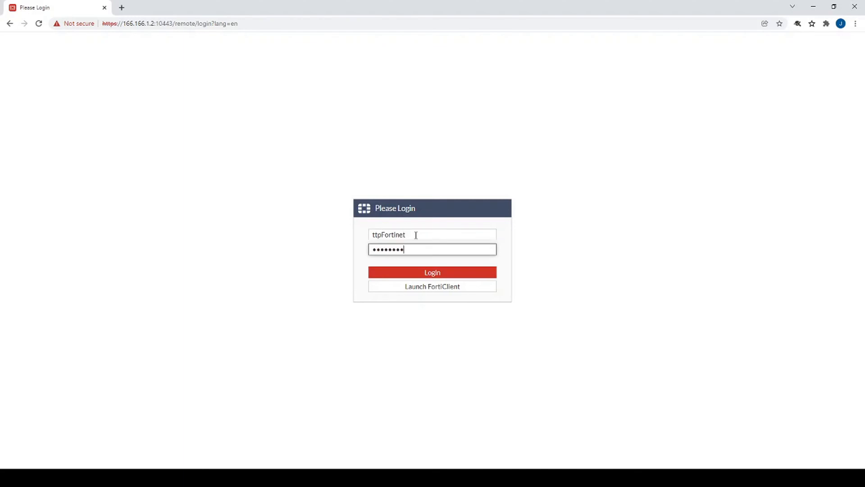
key("Return")
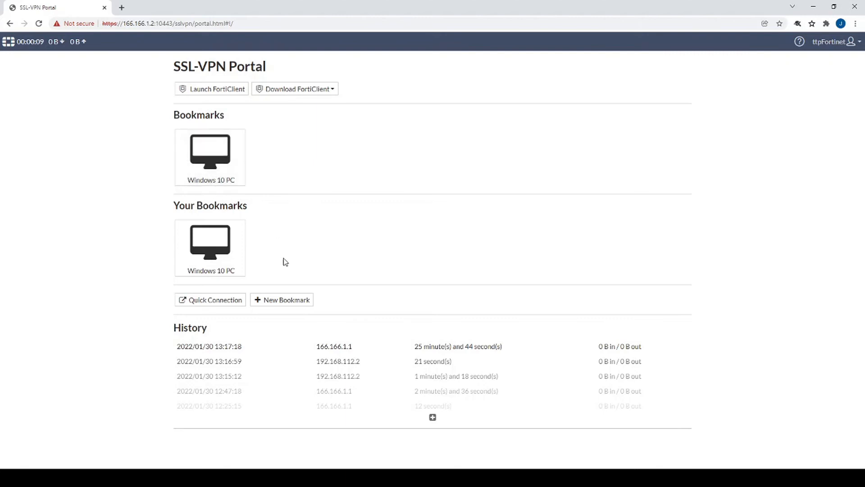
- Look at the Quick Connection options, and launch the predefined Windows 10 PC bookmark without credentials, choosing the testing123 user on the remote desktop
left_click(217, 301)
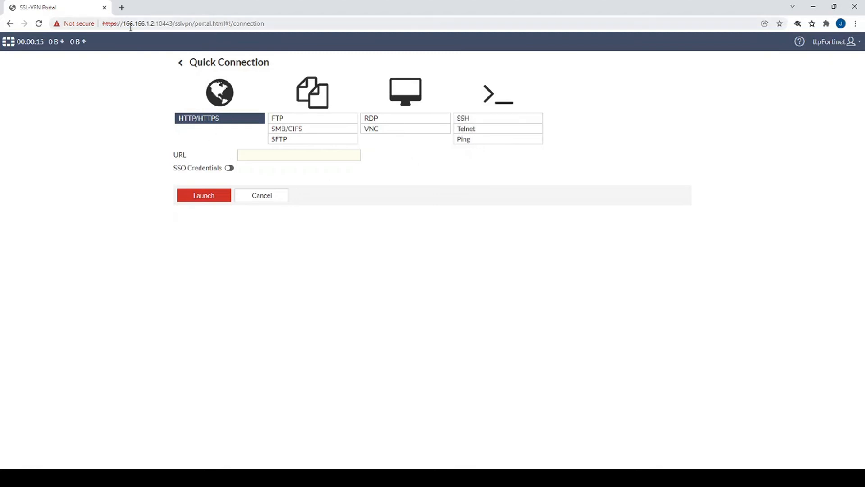
left_click(265, 195)
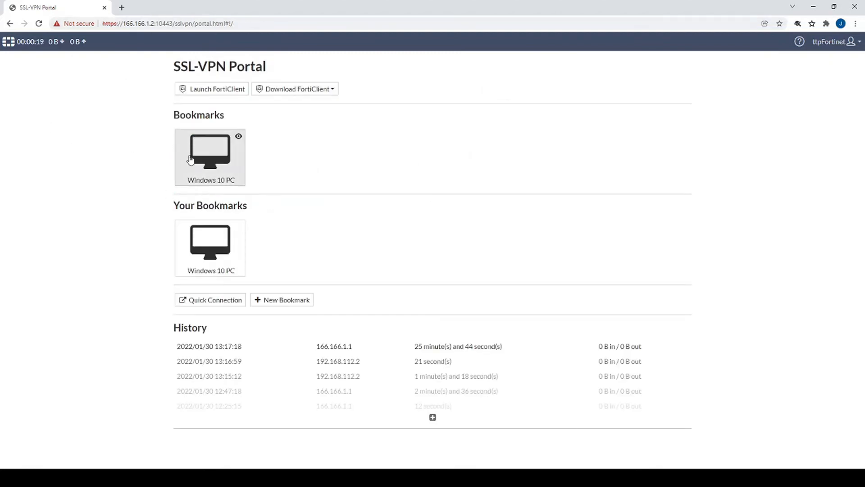
left_click(207, 170)
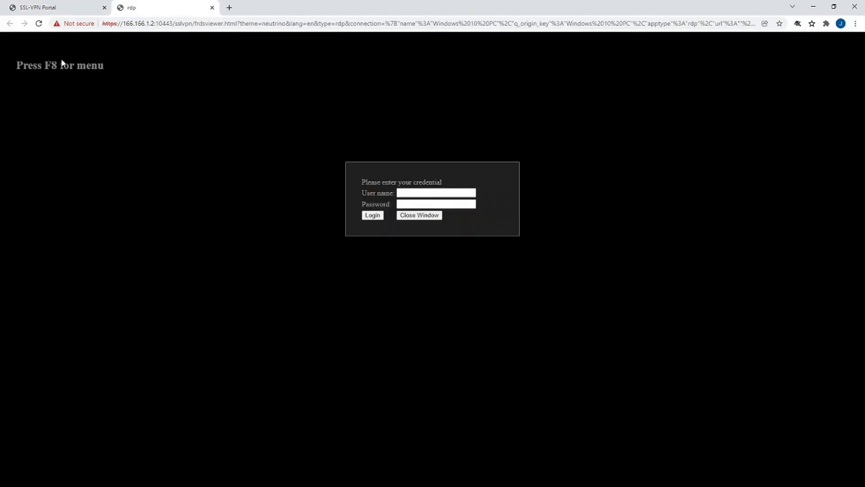
left_click(399, 194)
left_click_drag(362, 192, 391, 213)
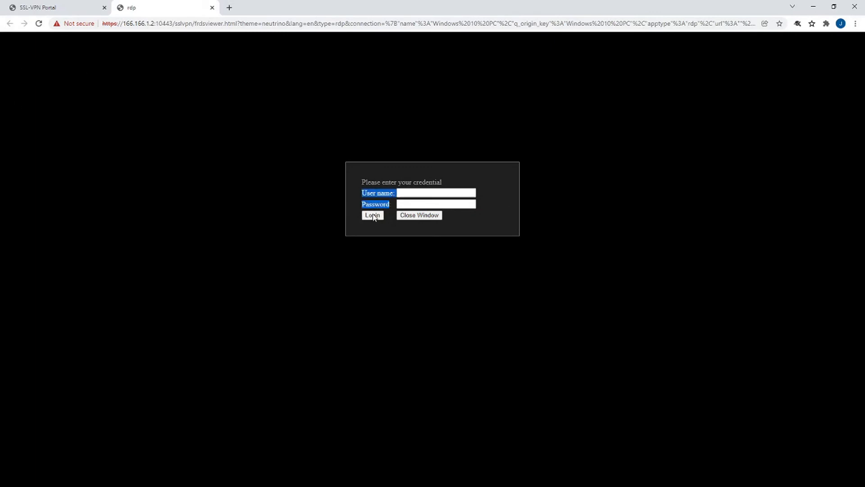
left_click(372, 215)
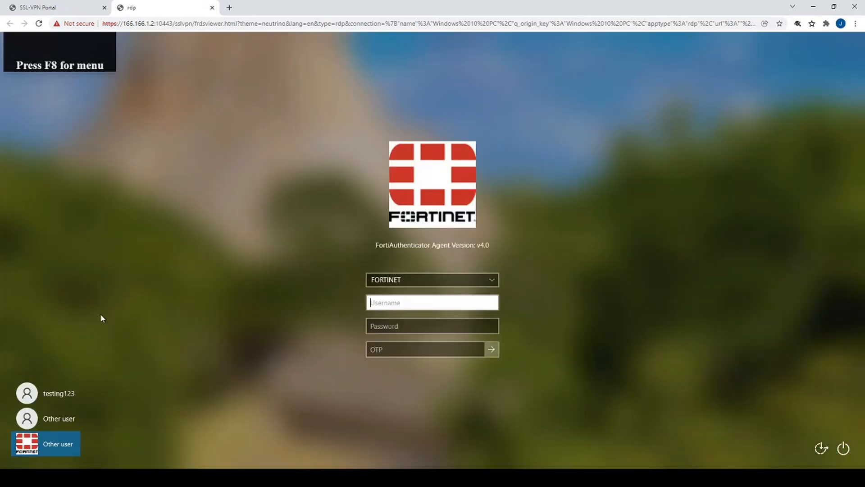
left_click(69, 393)
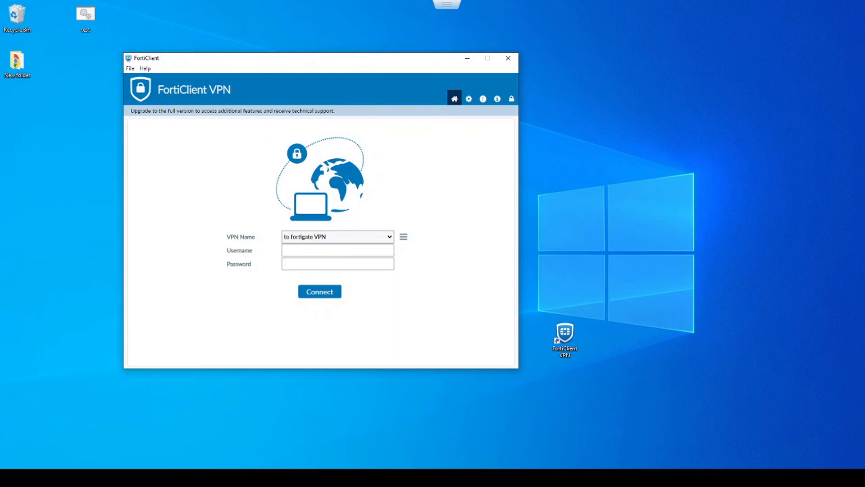
- In FortiClient VPN, review the full-version upgrade notice and open the settings page with the log export option
left_click_drag(322, 60, 328, 79)
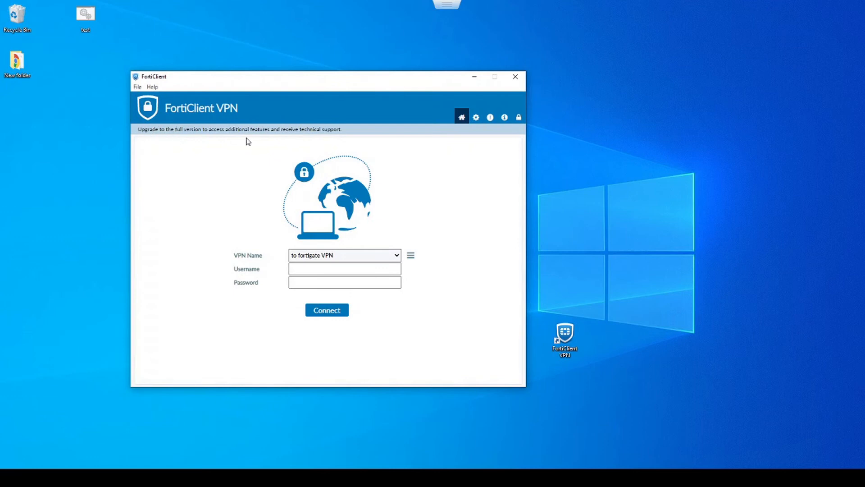
left_click_drag(227, 131, 346, 132)
left_click(477, 117)
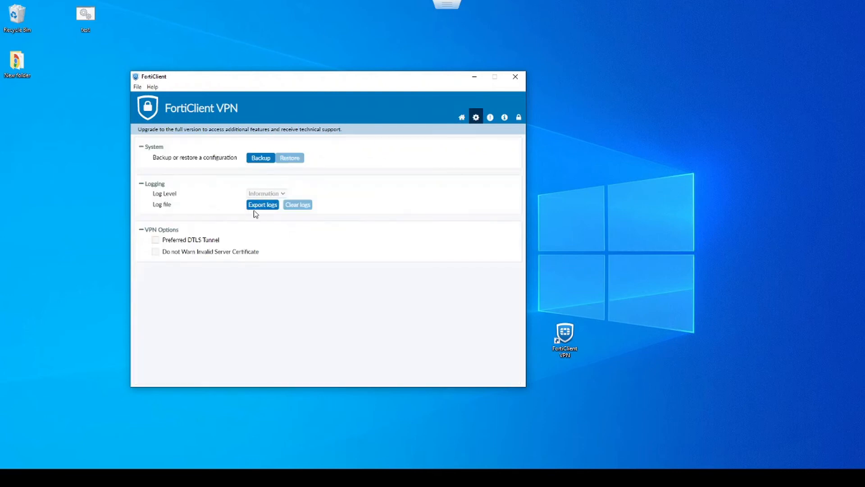
- In the FortiGate web interface, expand the SSL-VPN widget of the Network dashboard and examine the connected user's session
mouse_move(433, 30)
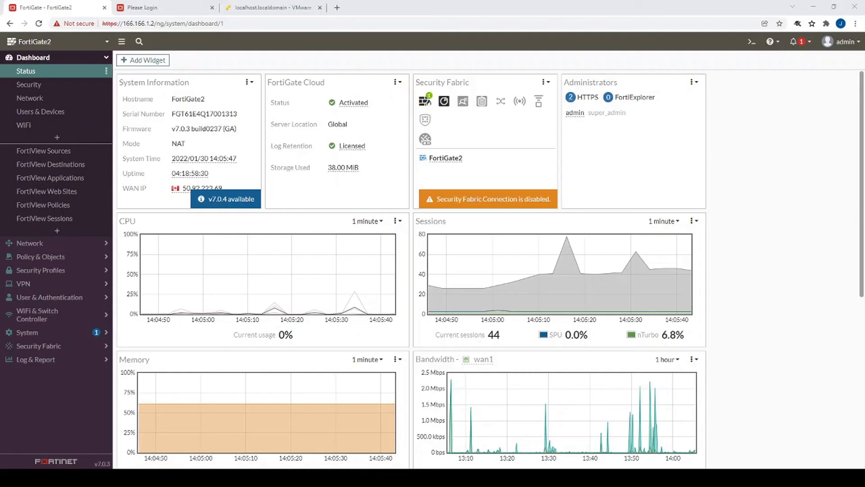
left_click(55, 97)
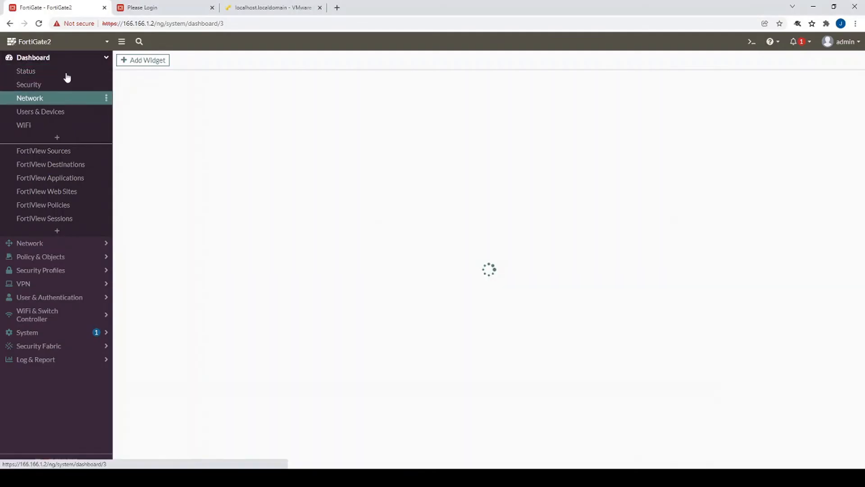
left_click(239, 378)
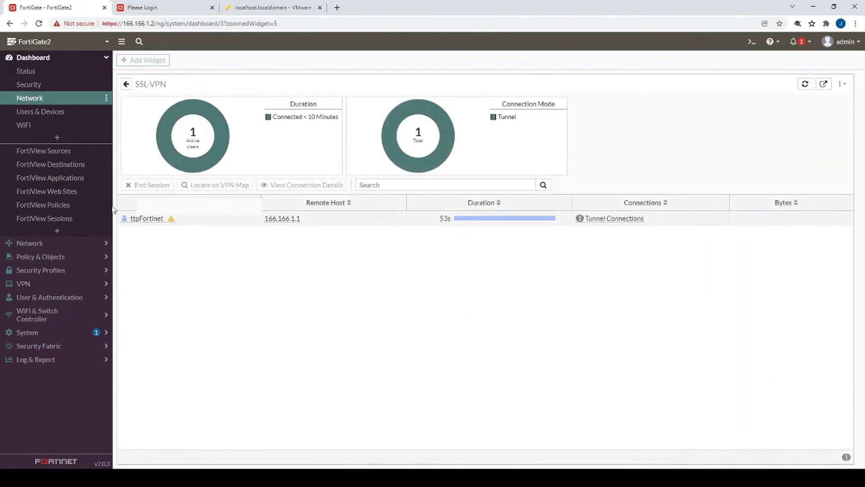
mouse_move(173, 223)
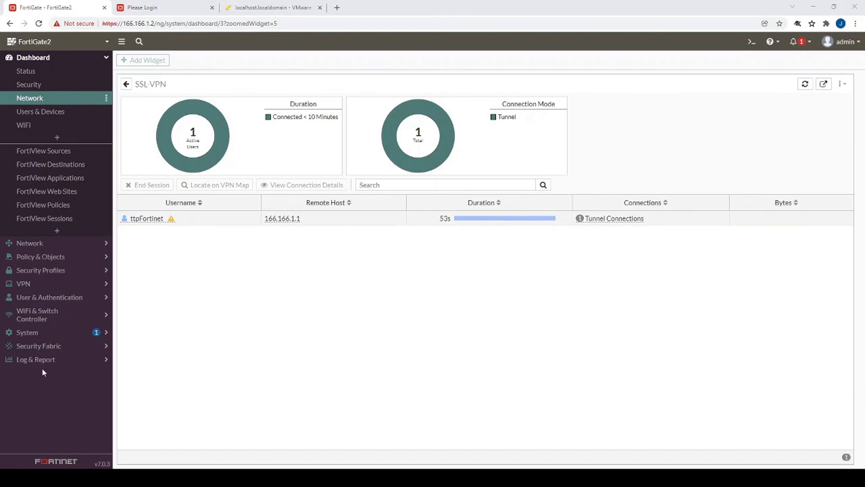
- Open the VPN event logs and examine the time and user in the details of the ssl-login-fail entry
left_click(86, 359)
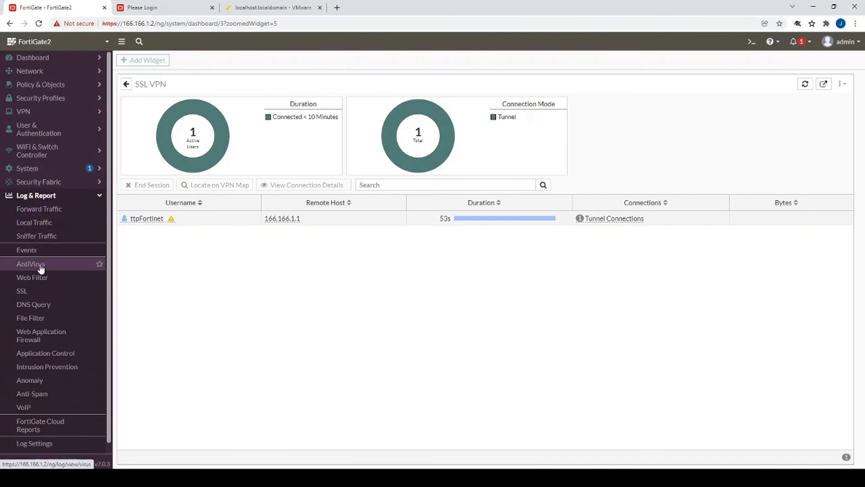
left_click(31, 250)
left_click(546, 76)
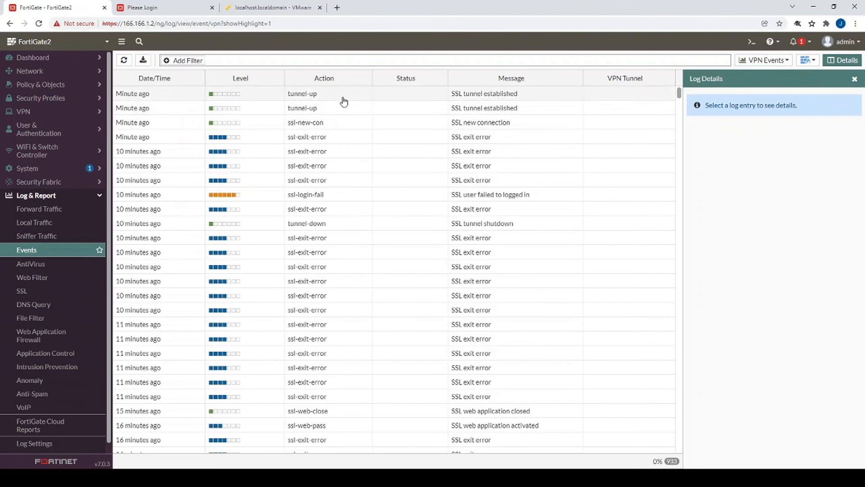
left_click(360, 194)
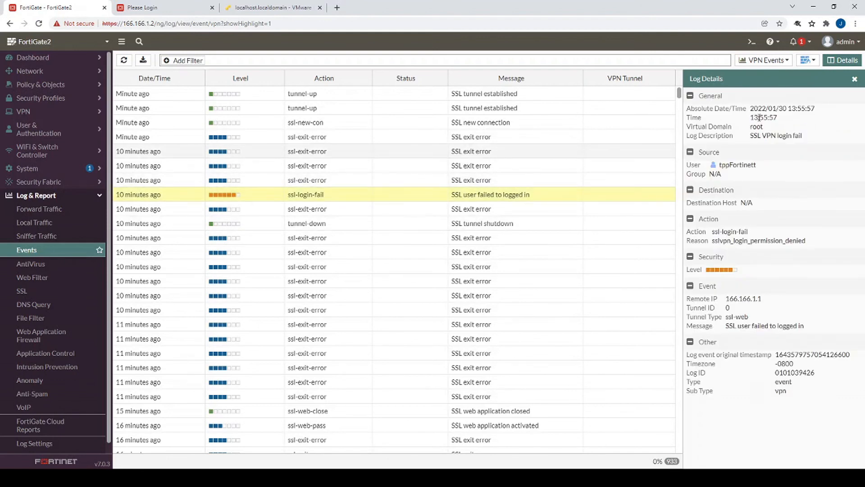
left_click_drag(753, 117, 776, 117)
left_click_drag(720, 167, 754, 164)
left_click(757, 165)
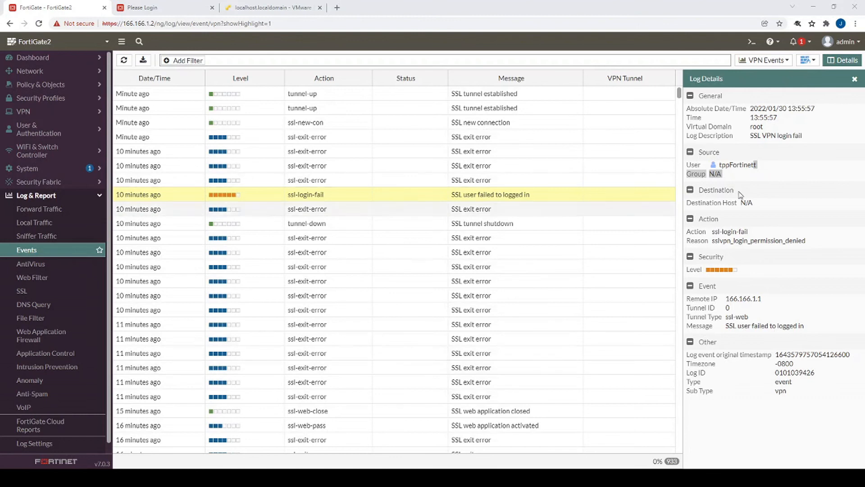
- Open the CLI console and run "diag debug application sslvpn -1" followed by "diag debug enable" to start SSL VPN debugging
left_click(749, 43)
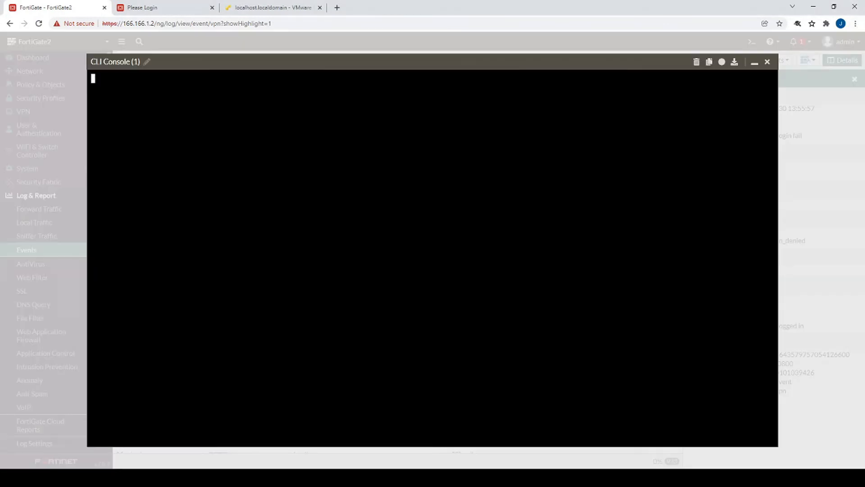
type("diag deb")
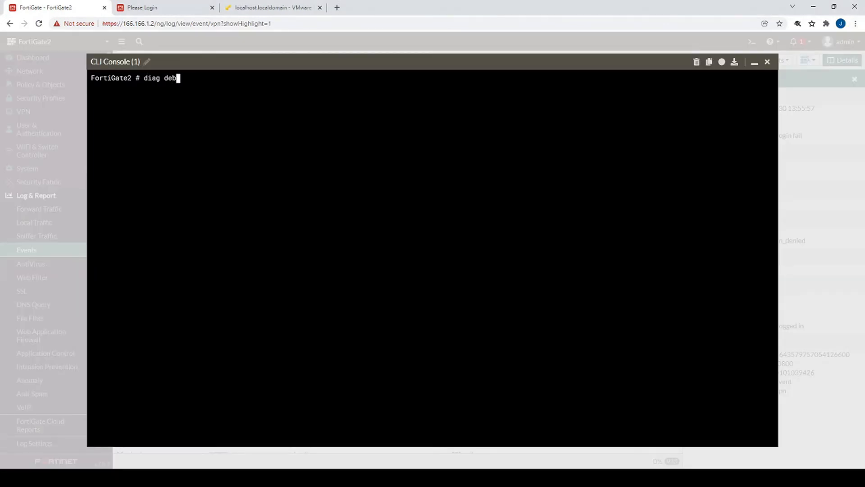
type("ug application sslvpn -1")
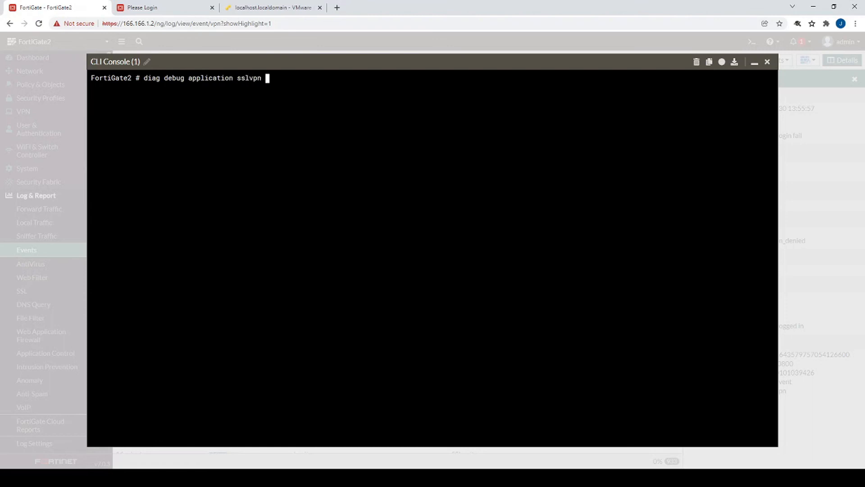
key("Return")
type("diag debug ")
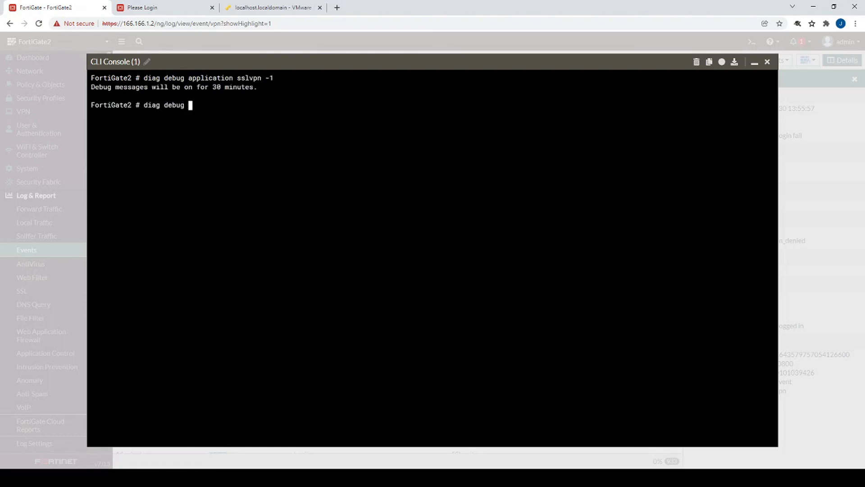
type("enable")
key("Return")
- Turn on debug timestamps with "diag debug console timestamp enable" and add a few blank prompt lines
type("dia")
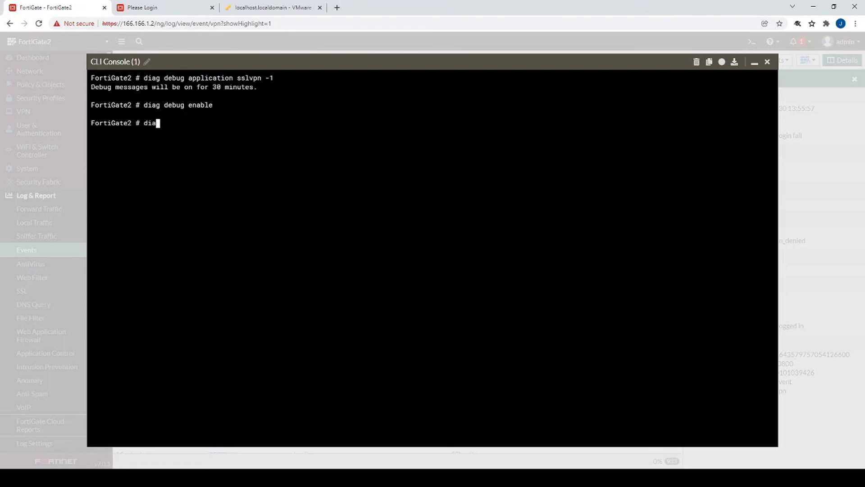
type("g debug console timestamp enable")
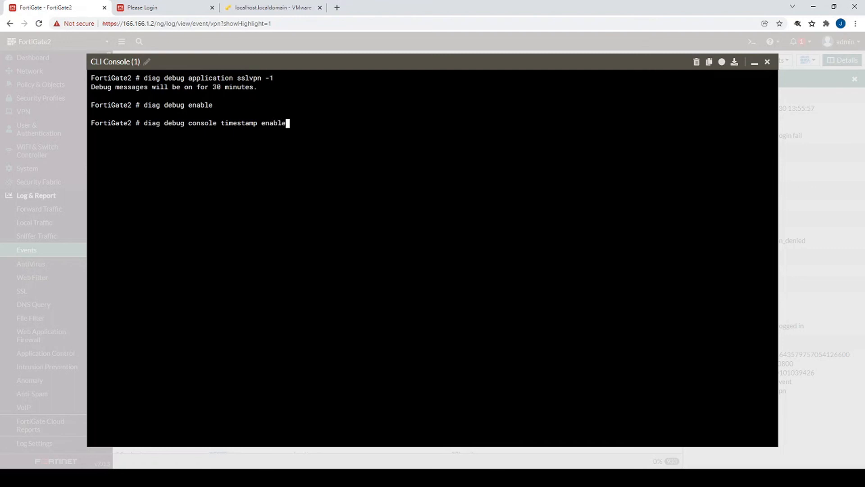
key("Return")
key("Return")
key("Return")
key("Return")
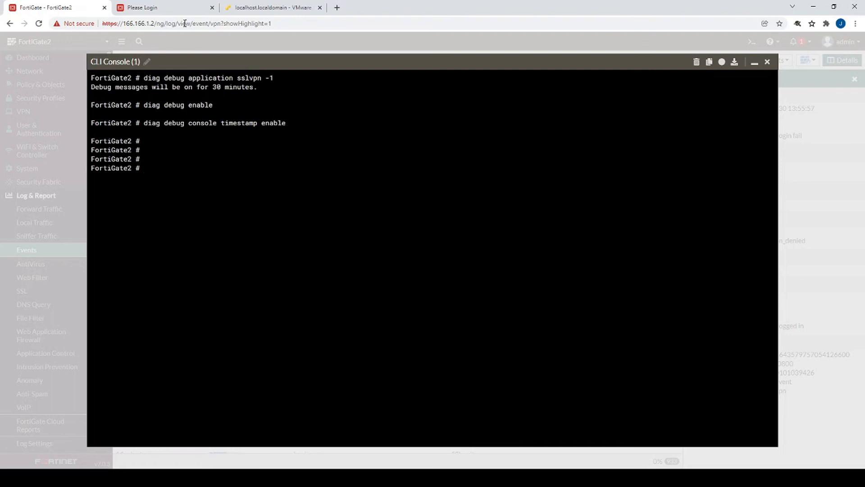
- On the SSL VPN web portal login page, attempt a login with the username sadf and a test password
left_click(162, 7)
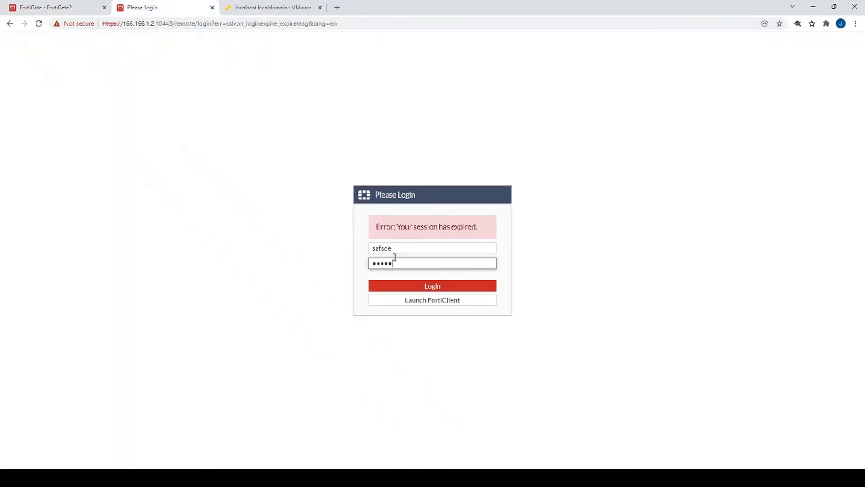
left_click(406, 248)
left_click_drag(405, 247, 337, 264)
type("sadf")
type("•••••••")
left_click(416, 289)
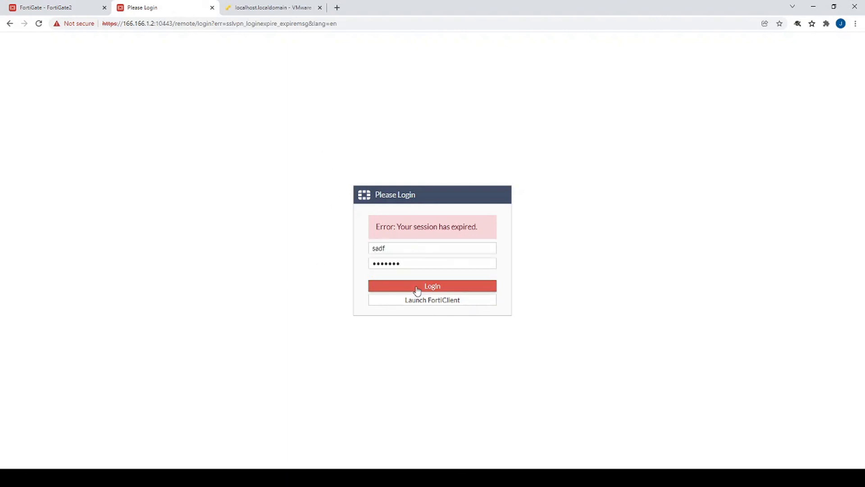
- Return to the CLI console, examine the SSL VPN debug output for the login attempt, and close the console
left_click(36, 8)
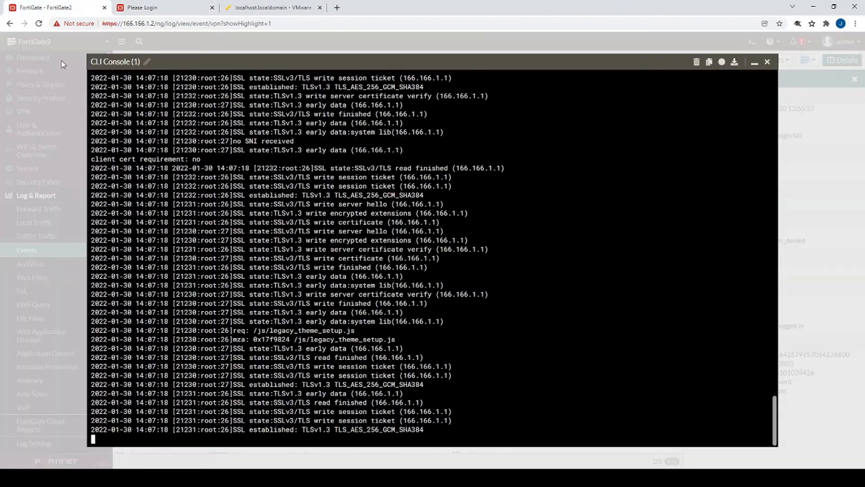
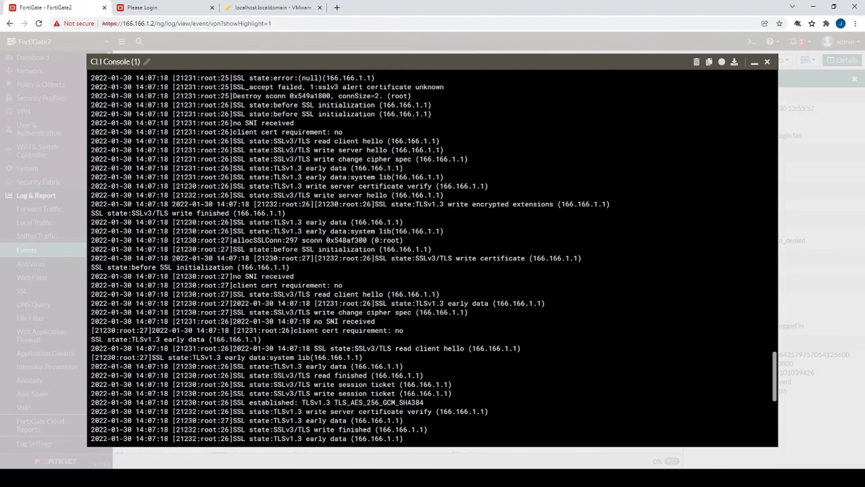
left_click_drag(123, 158, 211, 159)
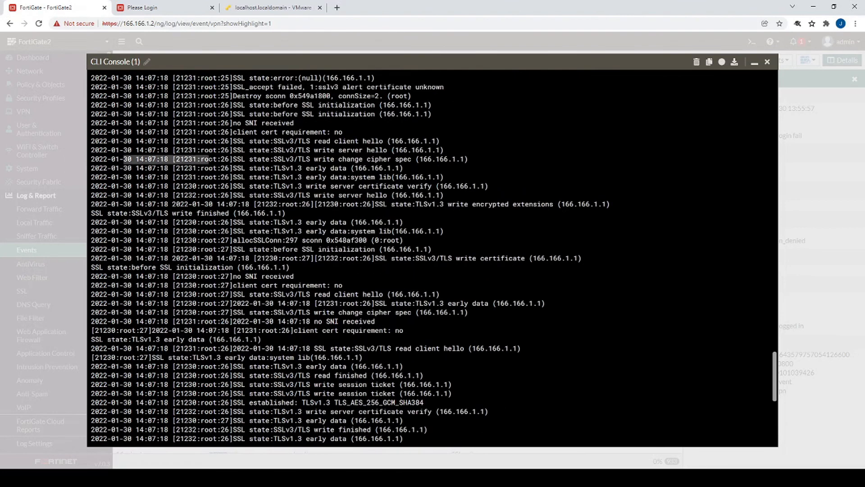
scroll(433, 256, "up", 10)
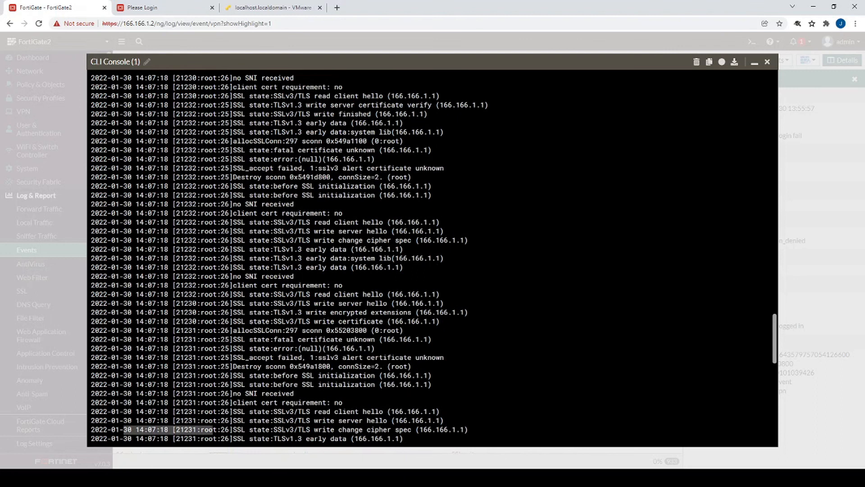
key("alt+Tab")
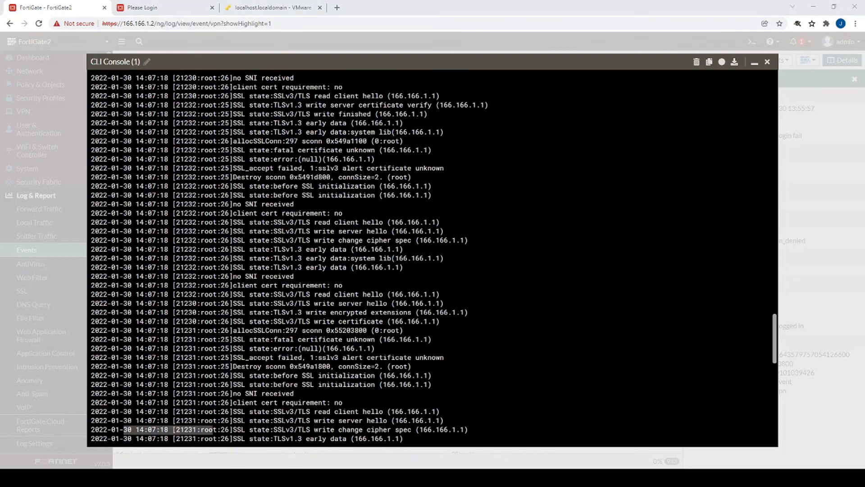
left_click(768, 62)
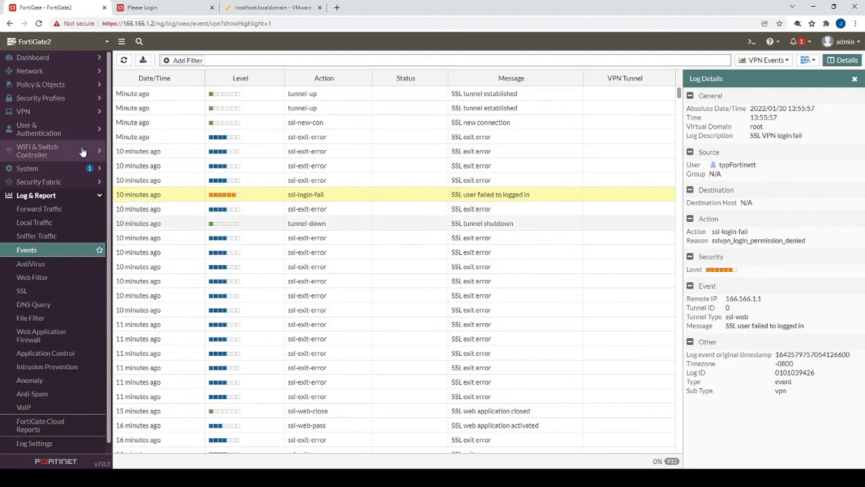
- Start a new packet capture filter in the Network section on the internal interface
left_click(48, 71)
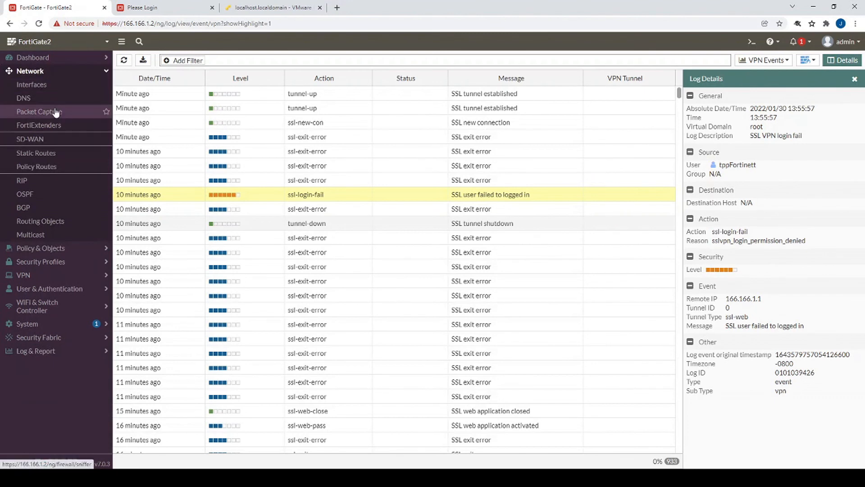
left_click(55, 112)
left_click(153, 60)
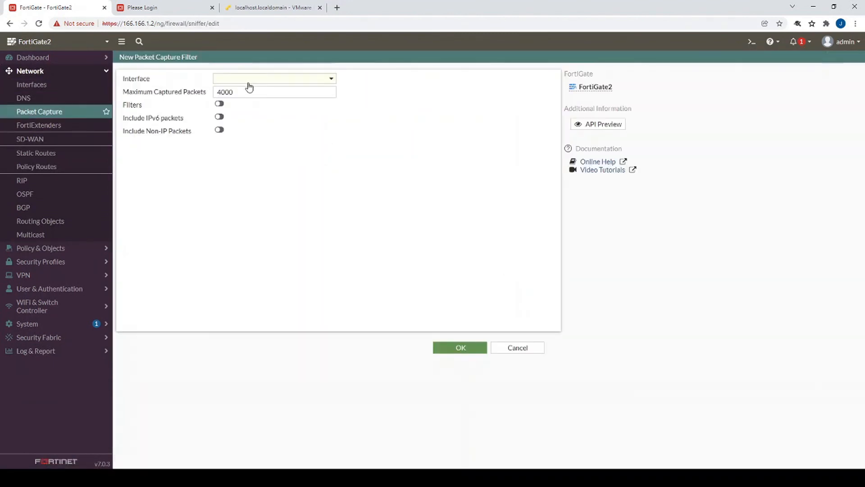
left_click(249, 82)
left_click(257, 107)
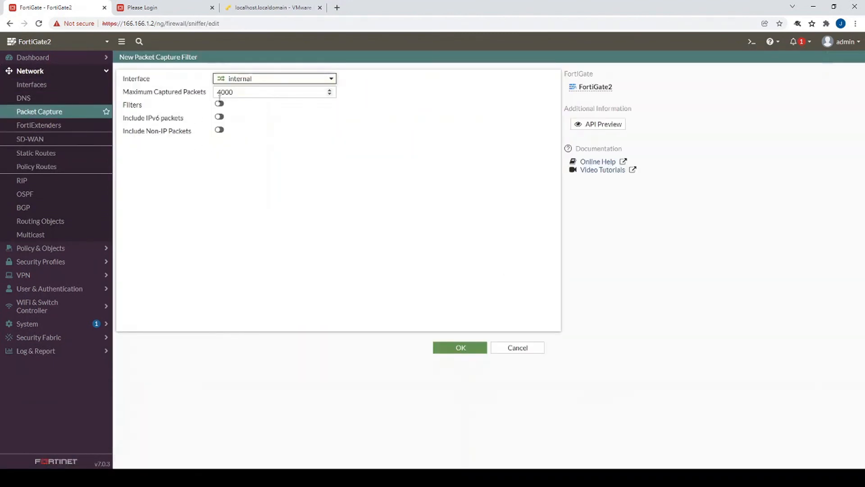
- Enable the capture filters, set the host to 192.168.112.2 and the protocol to 1, and save the packet capture
left_click(219, 103)
left_click(234, 118)
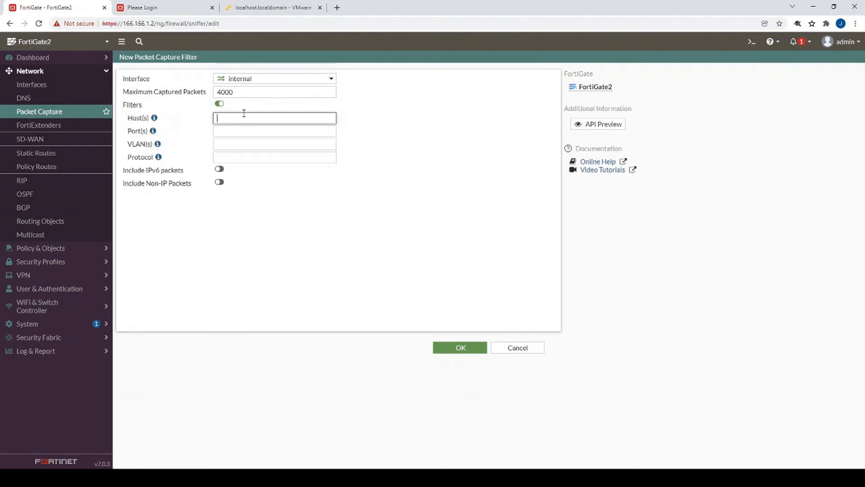
type("1921.68.11")
key("BackSpace")
key("BackSpace")
key("BackSpace")
key("BackSpace")
key("BackSpace")
key("BackSpace")
key("BackSpace")
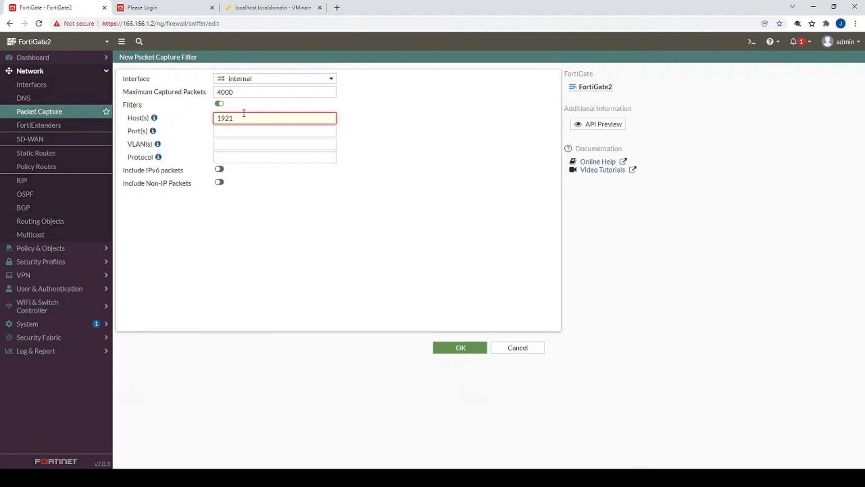
type(".16")
type(".112.2")
left_click(253, 157)
type("1")
left_click(452, 348)
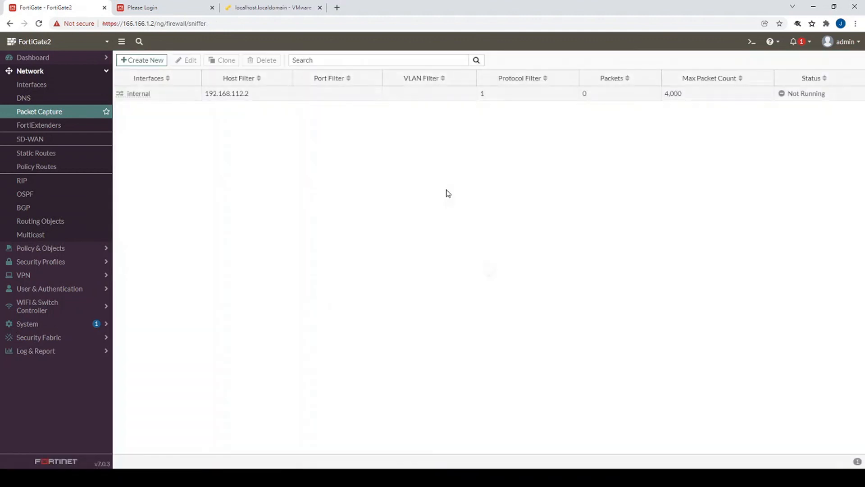
- Start the internal packet capture, ping 192.168.112.2 from Command Prompt, and interrupt the ping
right_click(338, 93)
left_click(355, 142)
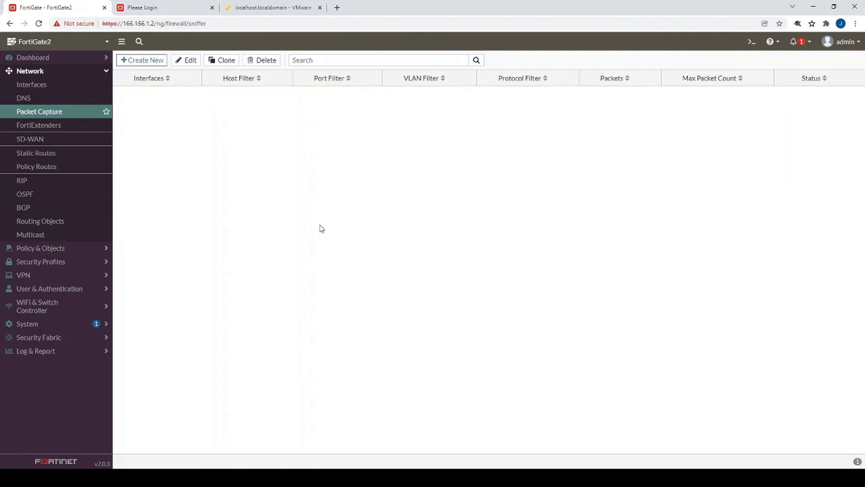
left_click(212, 478)
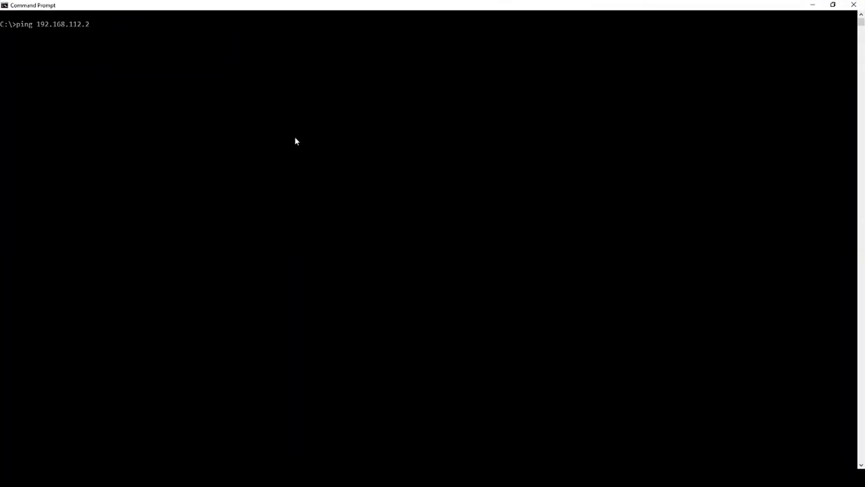
key("Return")
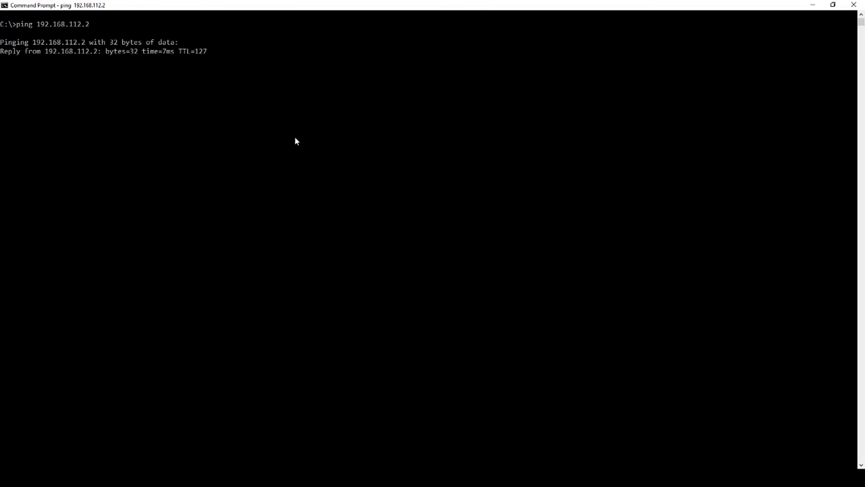
key("ctrl+c")
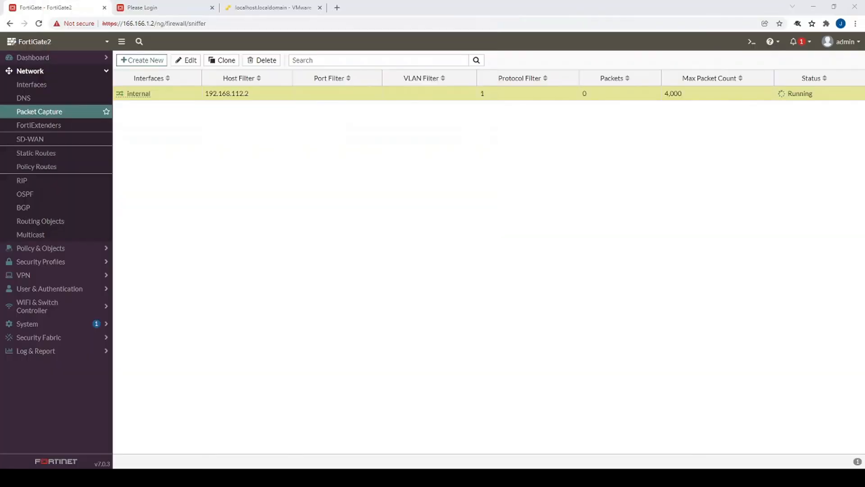
- Stop and download the packet capture, and open internal.root.1.pcap in Wireshark to examine the captured packets
right_click(287, 96)
left_click(310, 167)
right_click(337, 95)
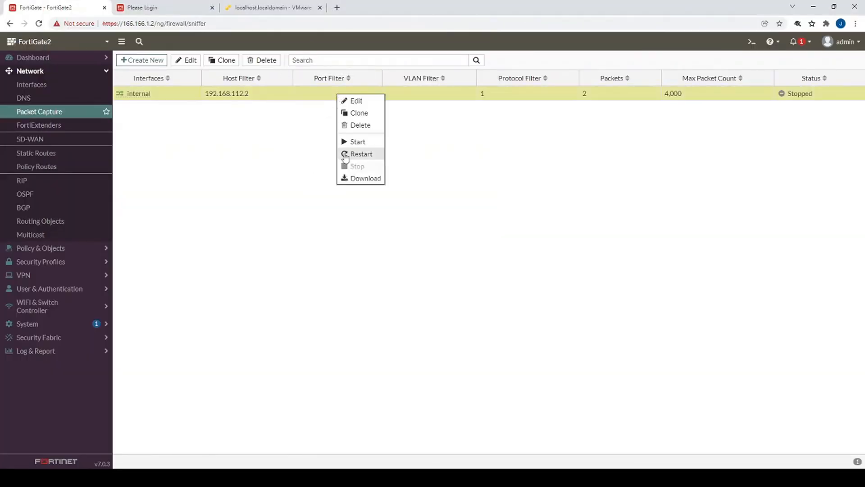
left_click(355, 178)
left_click(38, 456)
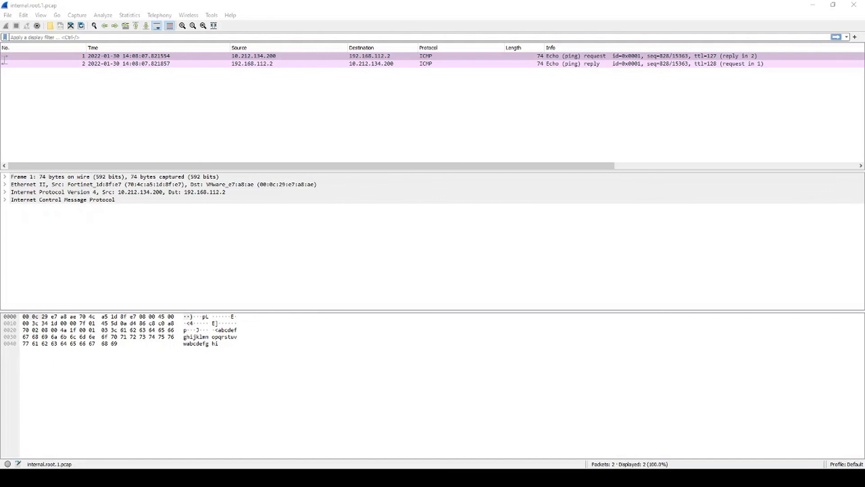
left_click(813, 6)
- Back in the FortiGate web interface, open the SSL VPN firewall policy for editing
left_click(40, 256)
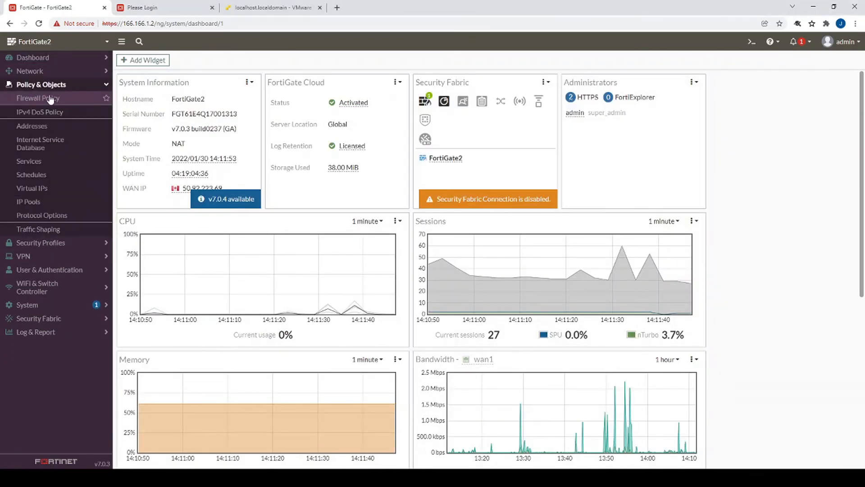
left_click(50, 99)
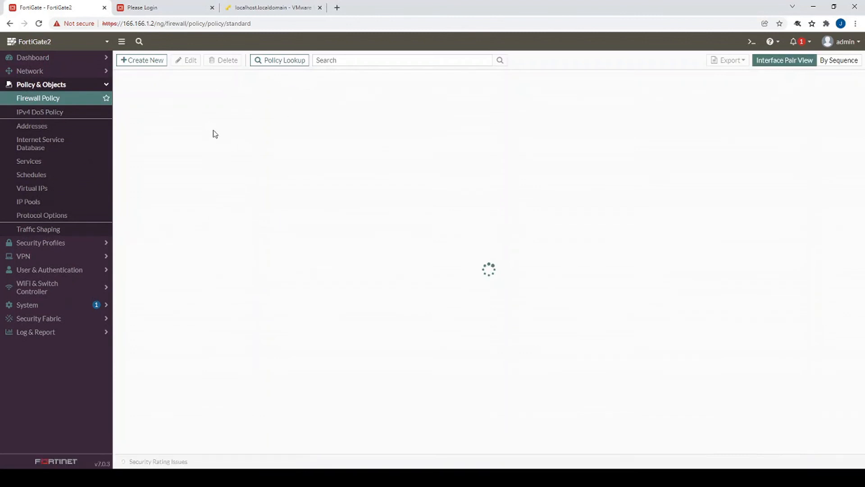
double_click(299, 133)
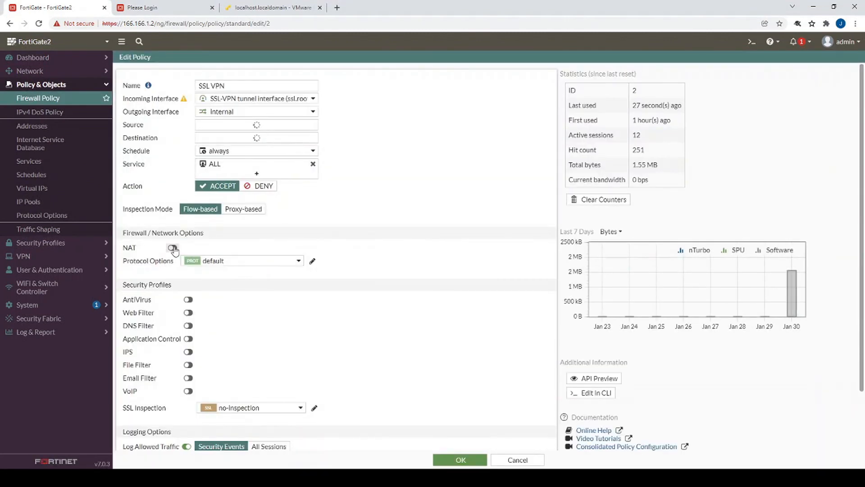
- Enable NAT on the SSL VPN policy and examine the name and IPv4 address of the outgoing internal interface
left_click(172, 248)
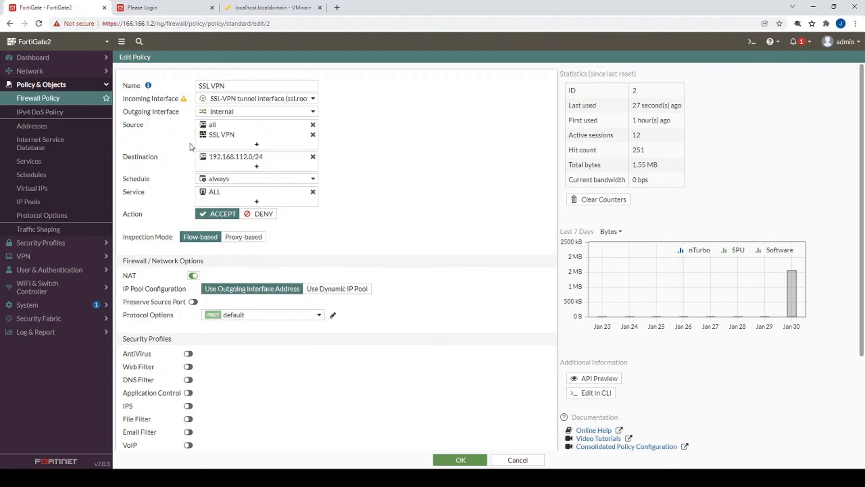
mouse_move(226, 114)
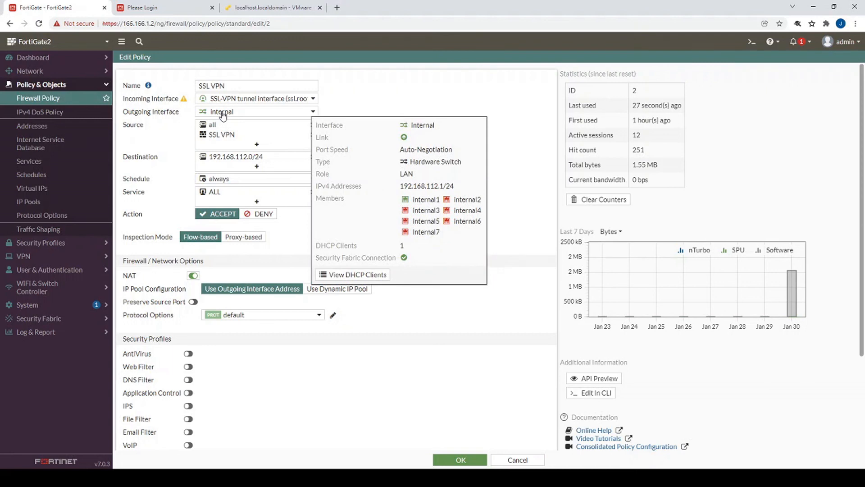
left_click_drag(400, 186, 449, 189)
left_click_drag(412, 126, 435, 127)
left_click_drag(437, 131, 435, 123)
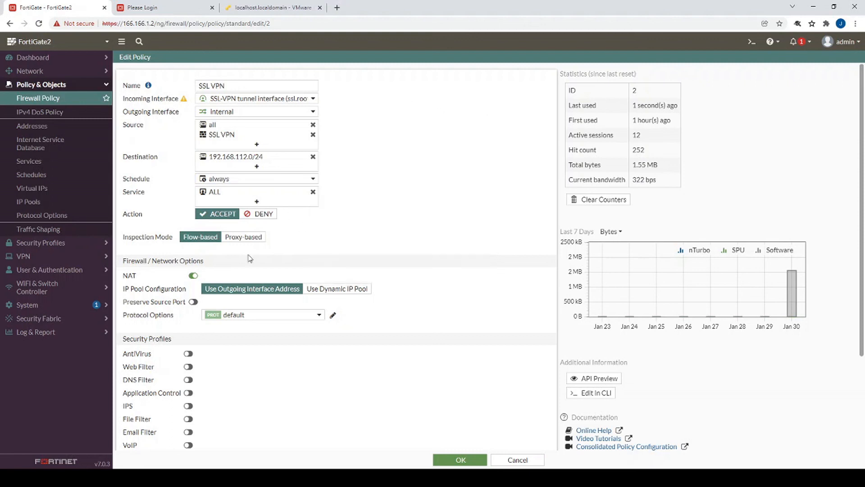
- Turn NAT off again on the SSL VPN policy and look at the incoming SSL-VPN tunnel interface's details
left_click(194, 275)
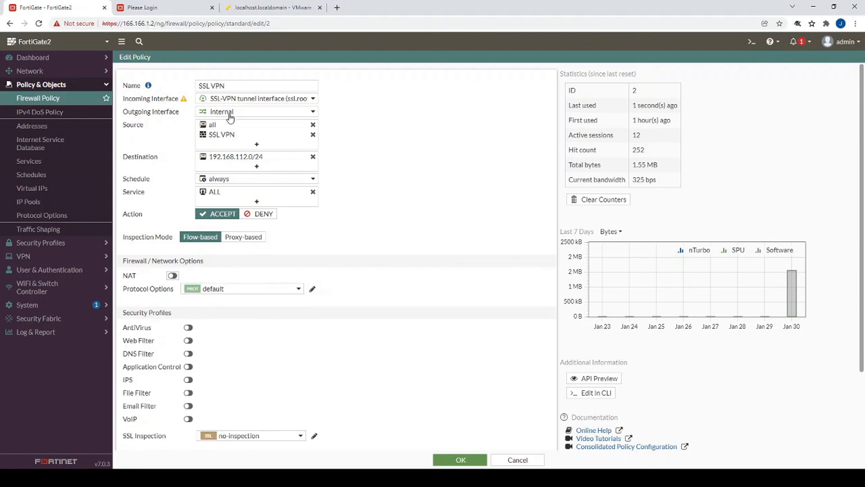
mouse_move(244, 126)
mouse_move(221, 99)
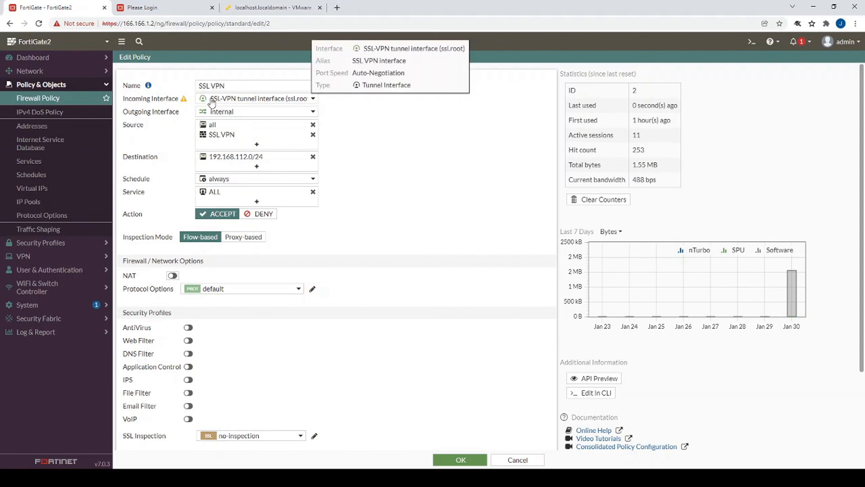